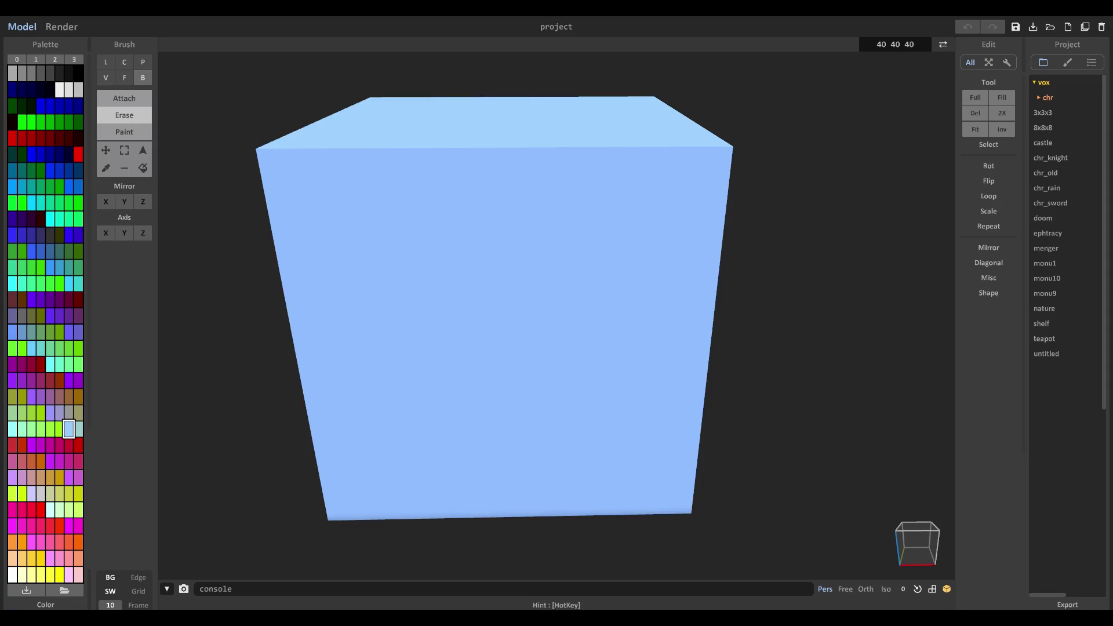
# Step: Clear the solid cube from the 40 × 40 × 40 volume and set the camera to a straight isometric view
pyautogui.moveTo(802, 520); pyautogui.dragTo(818, 514, button='middle')
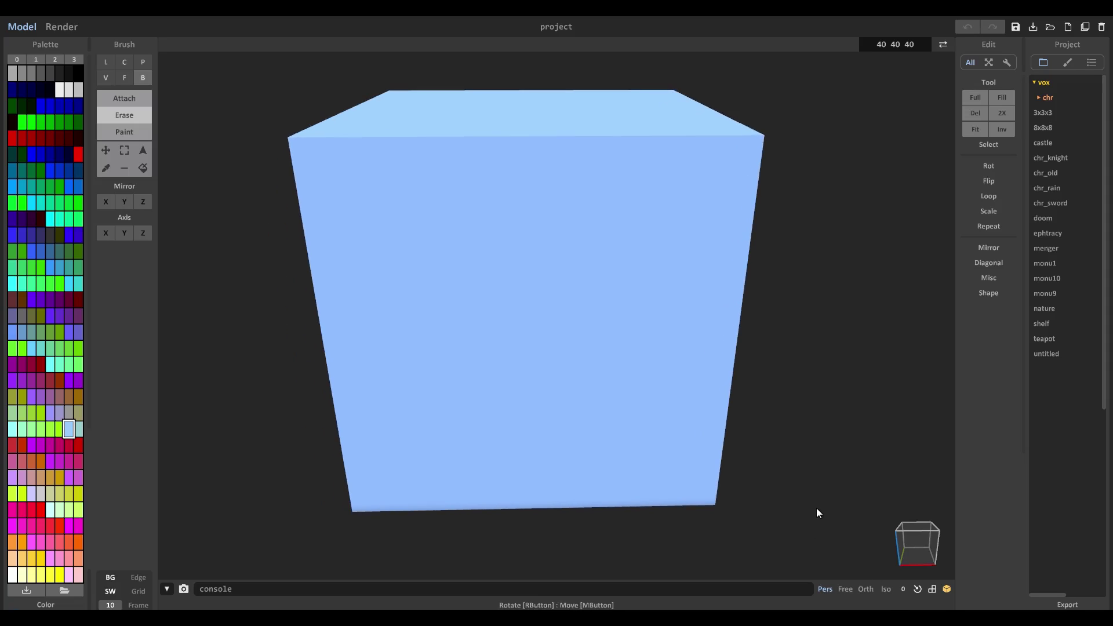
pyautogui.moveTo(796, 514); pyautogui.dragTo(826, 521, button='right')
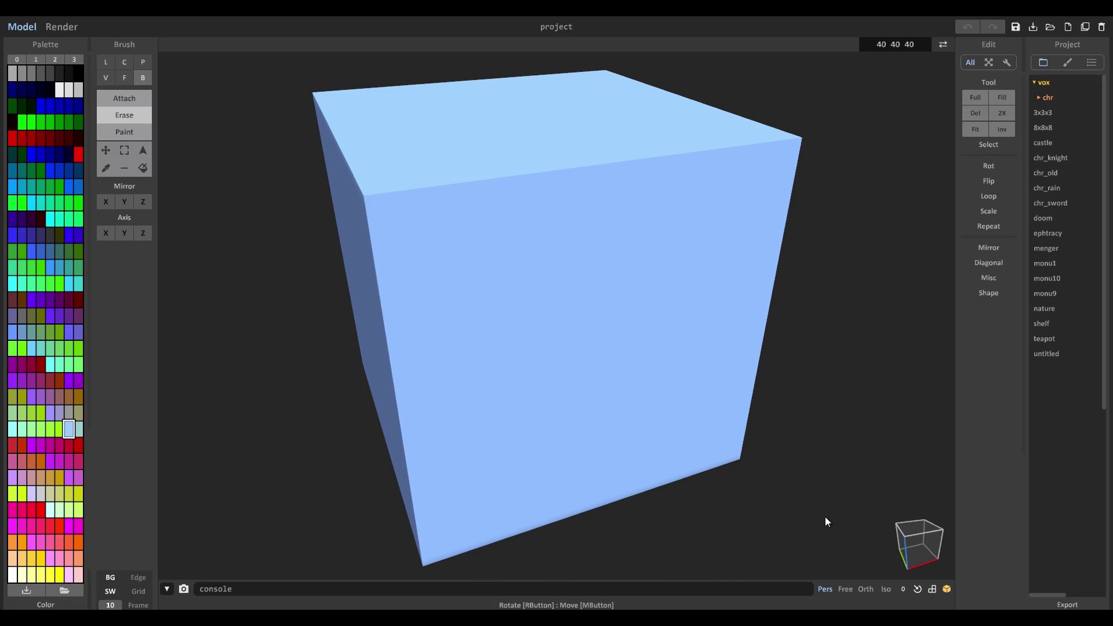
pyautogui.moveTo(795, 463); pyautogui.dragTo(807, 466, button='right')
pyautogui.moveTo(753, 393); pyautogui.dragTo(784, 404, button='right')
pyautogui.press('Delete')
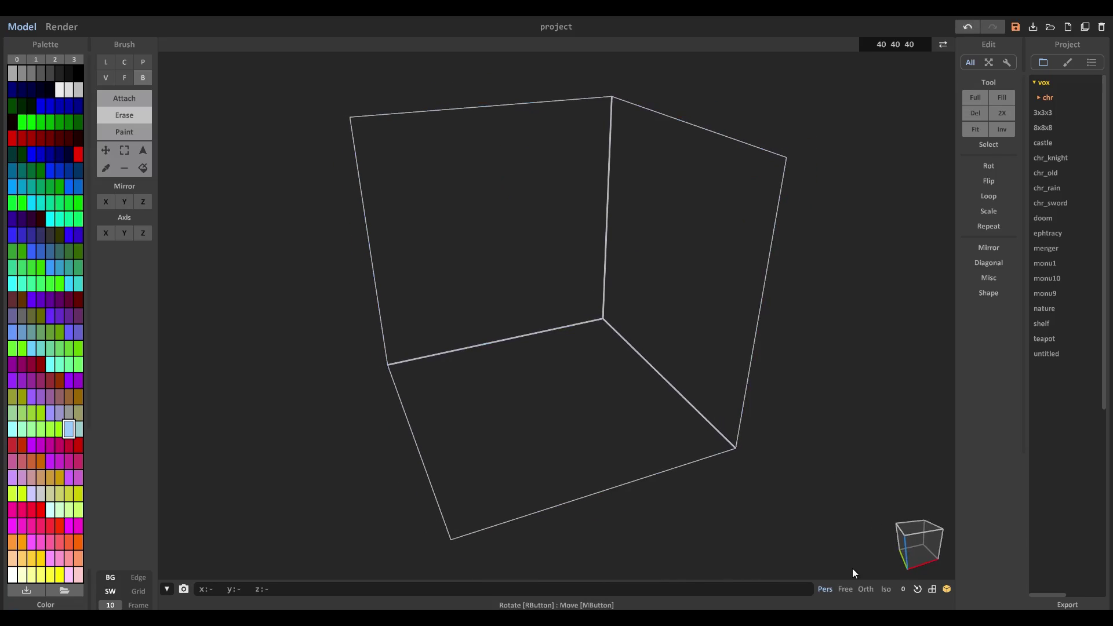
pyautogui.click(885, 590)
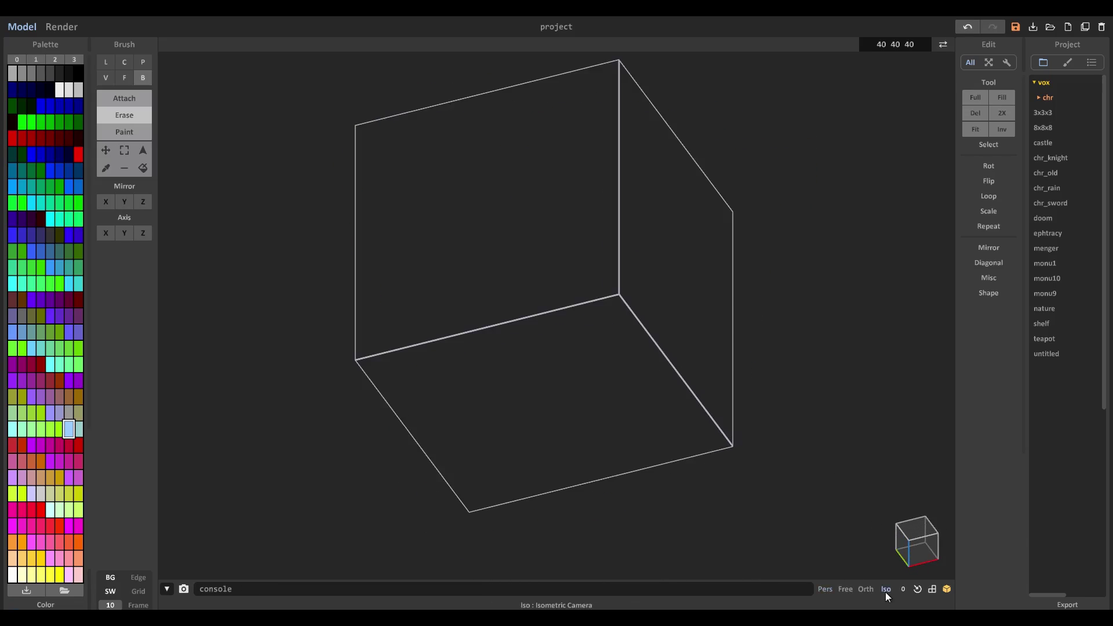
pyautogui.click(910, 542)
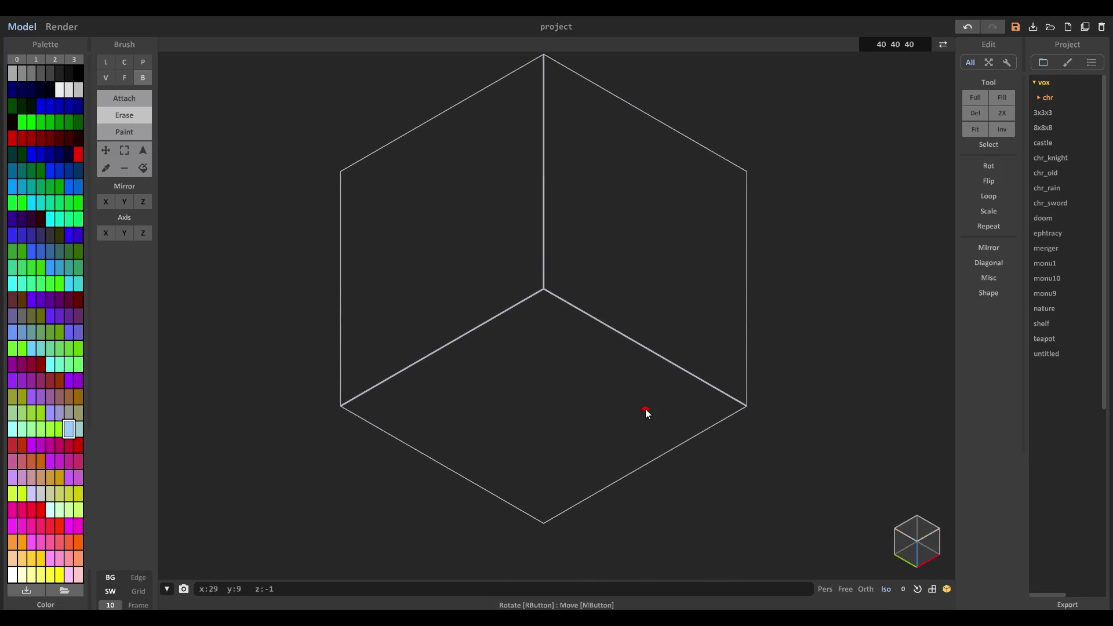
# Step: In the blank palette 3, set the first swatch to a brown colour, RGB 121 85 64
pyautogui.click(74, 60)
pyautogui.click(16, 75)
pyautogui.click(36, 605)
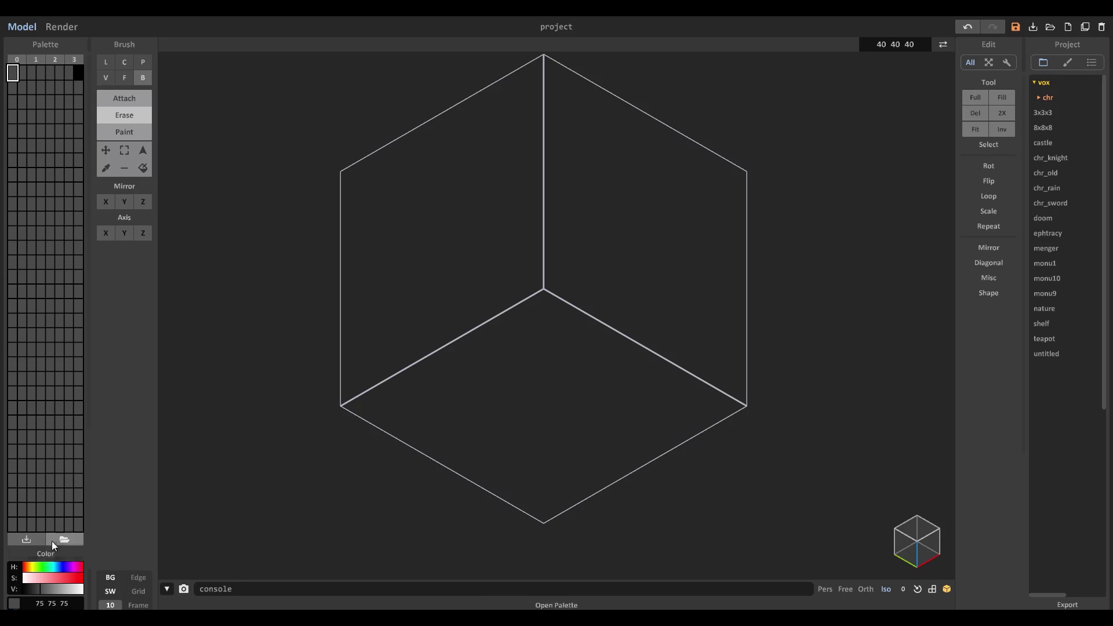
pyautogui.click(27, 567)
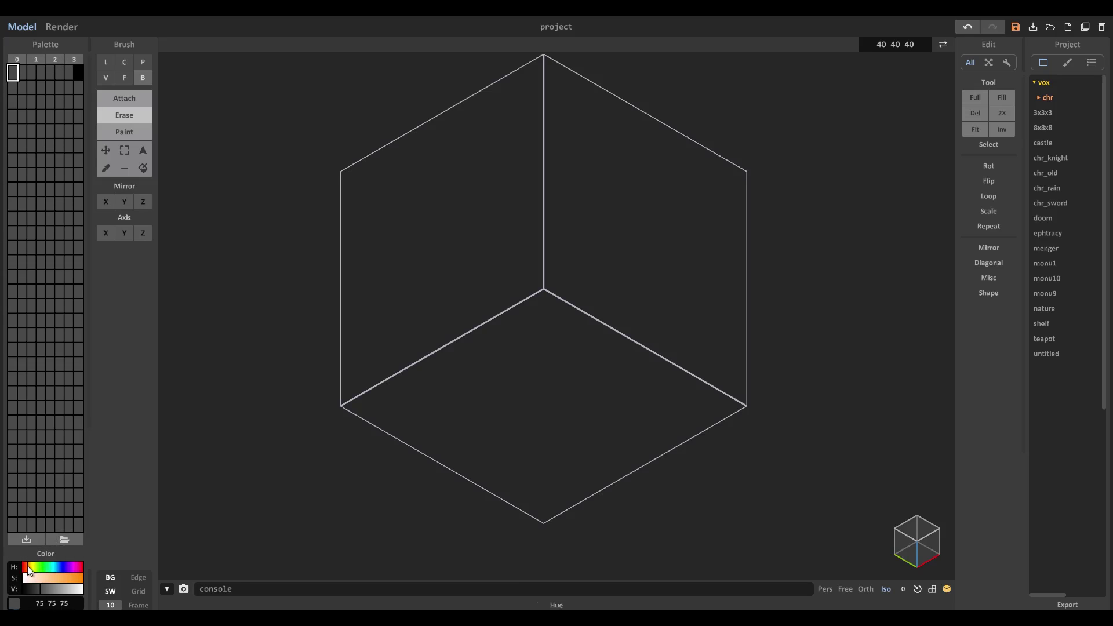
pyautogui.click(61, 578)
pyautogui.click(58, 589)
pyautogui.click(54, 578)
pyautogui.click(26, 567)
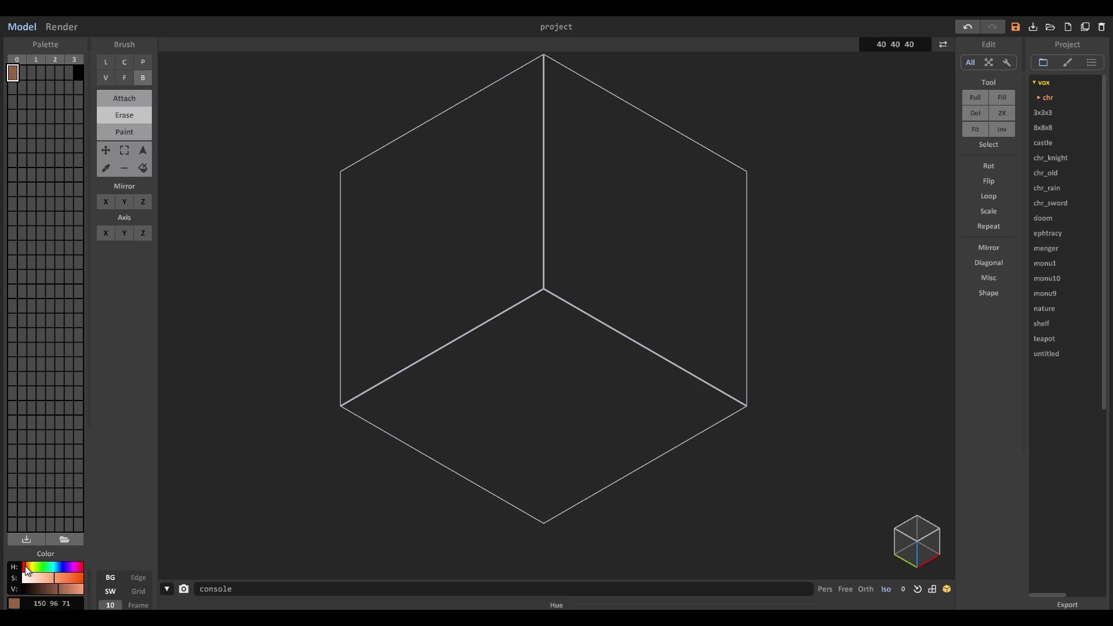
pyautogui.click(54, 586)
pyautogui.click(58, 578)
pyautogui.click(51, 588)
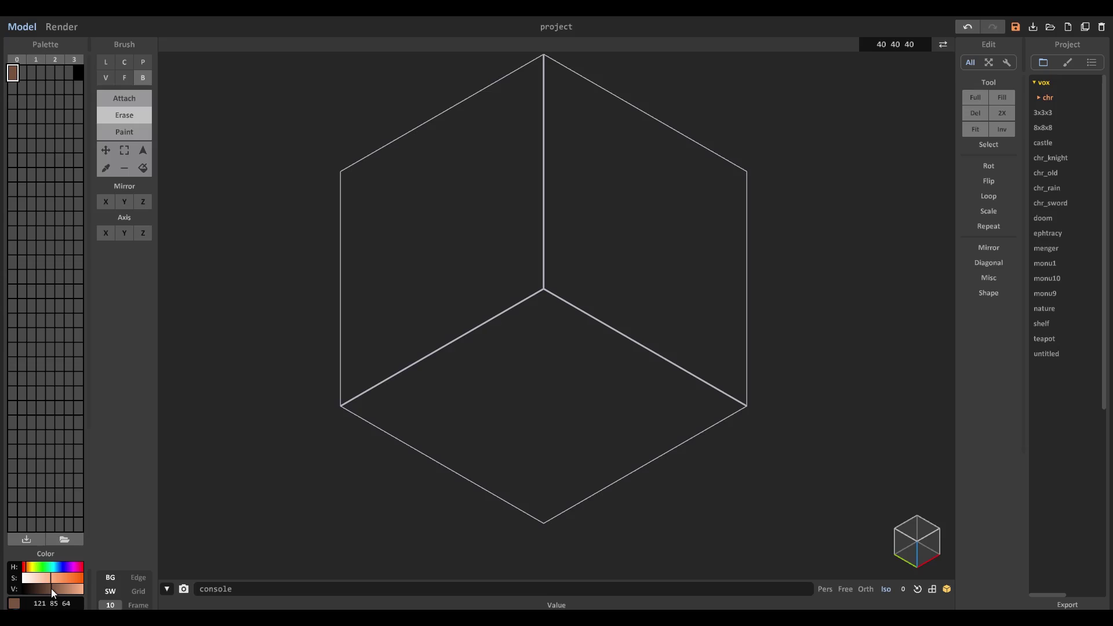
# Step: Attach brown face layers over the whole floor to build a base slab five voxels thick
pyautogui.click(123, 79)
pyautogui.click(473, 446)
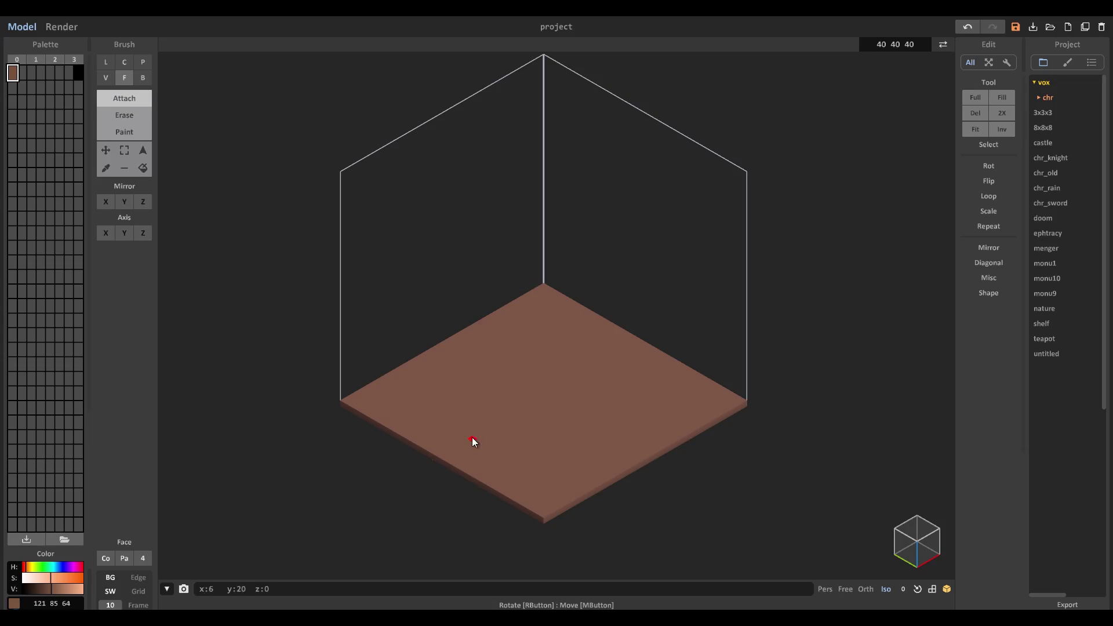
pyautogui.click(511, 427)
pyautogui.click(511, 422)
pyautogui.click(513, 420)
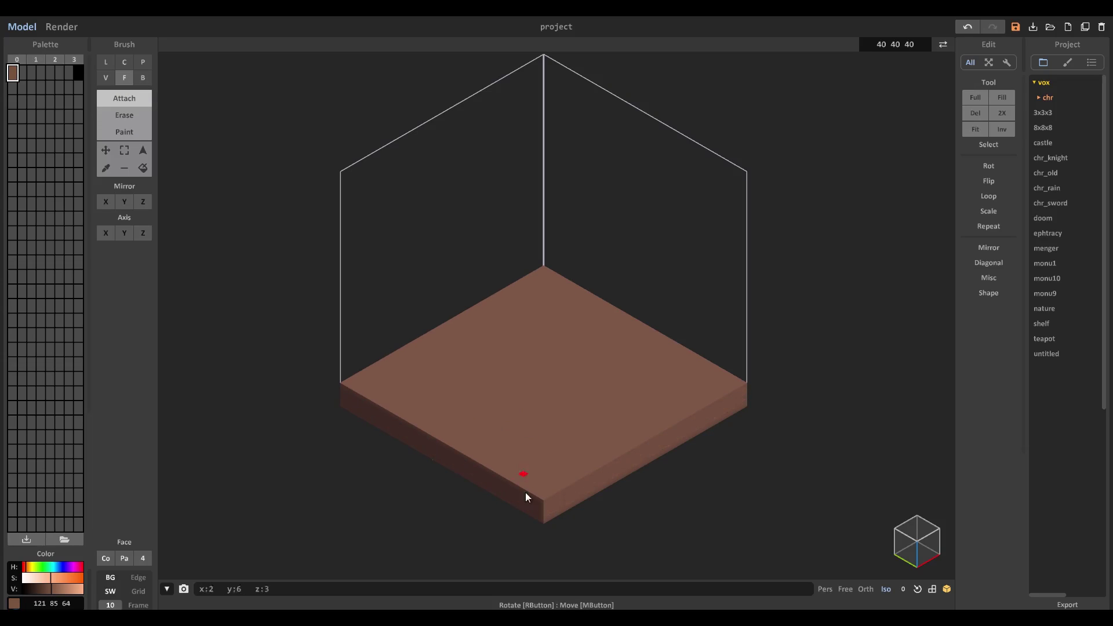
pyautogui.click(541, 431)
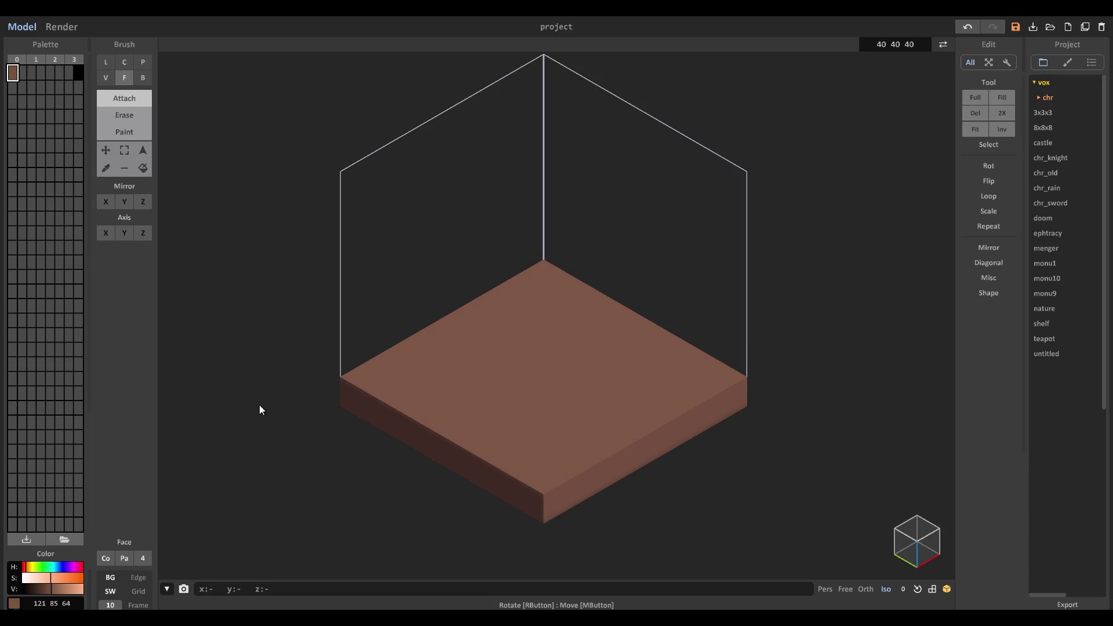
# Step: Erase one voxel layer from each side face of the brown slab so it is inset from the volume's edges
pyautogui.click(125, 115)
pyautogui.moveTo(441, 422)
pyautogui.mouseDown(button='right')
pyautogui.moveTo(457, 382)
pyautogui.moveTo(457, 454)
pyautogui.mouseUp(button='right')
pyautogui.click(630, 464)
pyautogui.moveTo(630, 464)
pyautogui.mouseDown(button='right')
pyautogui.moveTo(622, 440)
pyautogui.moveTo(632, 451)
pyautogui.mouseUp(button='right')
pyautogui.moveTo(719, 454); pyautogui.dragTo(406, 499, button='right')
# Step: Set the second palette swatch to a grass green, RGB 128 174 82, for attaching voxels
pyautogui.click(22, 74)
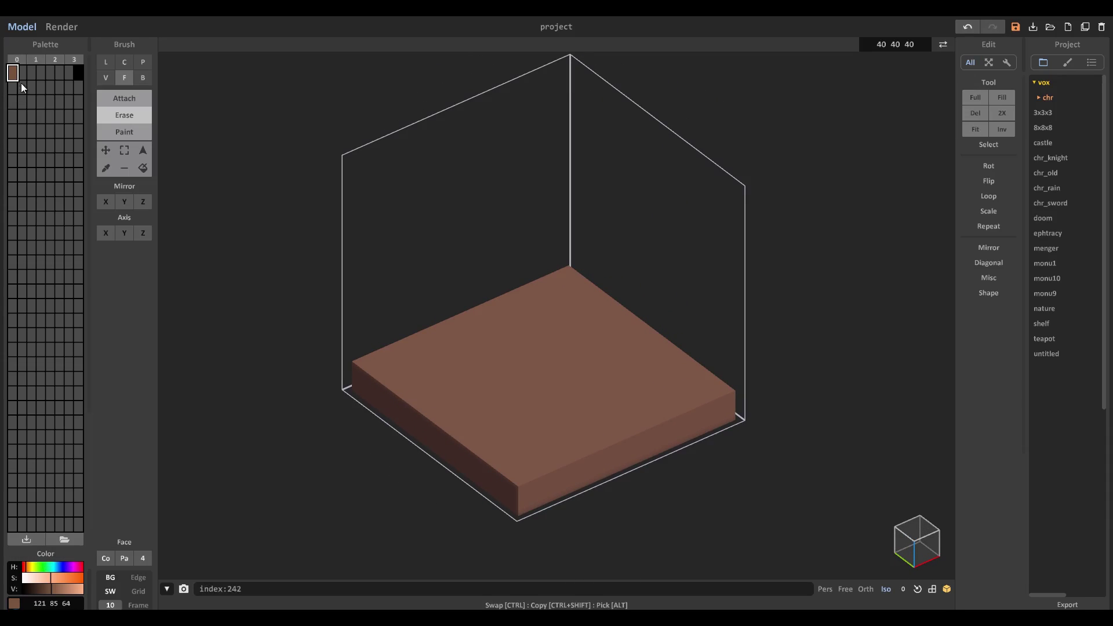
pyautogui.click(37, 568)
pyautogui.click(49, 577)
pyautogui.click(62, 587)
pyautogui.click(65, 587)
pyautogui.click(40, 567)
pyautogui.moveTo(40, 567); pyautogui.dragTo(38, 567)
pyautogui.click(55, 578)
pyautogui.click(63, 588)
pyautogui.click(54, 580)
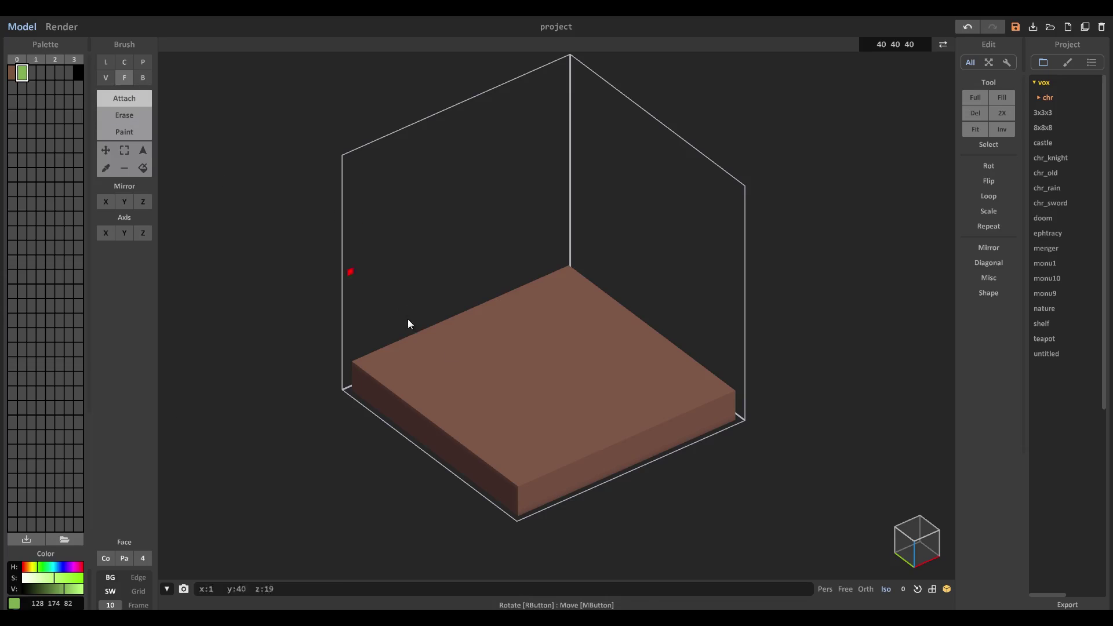
# Step: Attach a two-voxel-thick green layer on top of the brown slab and extend its sides outward by one voxel
pyautogui.click(496, 384)
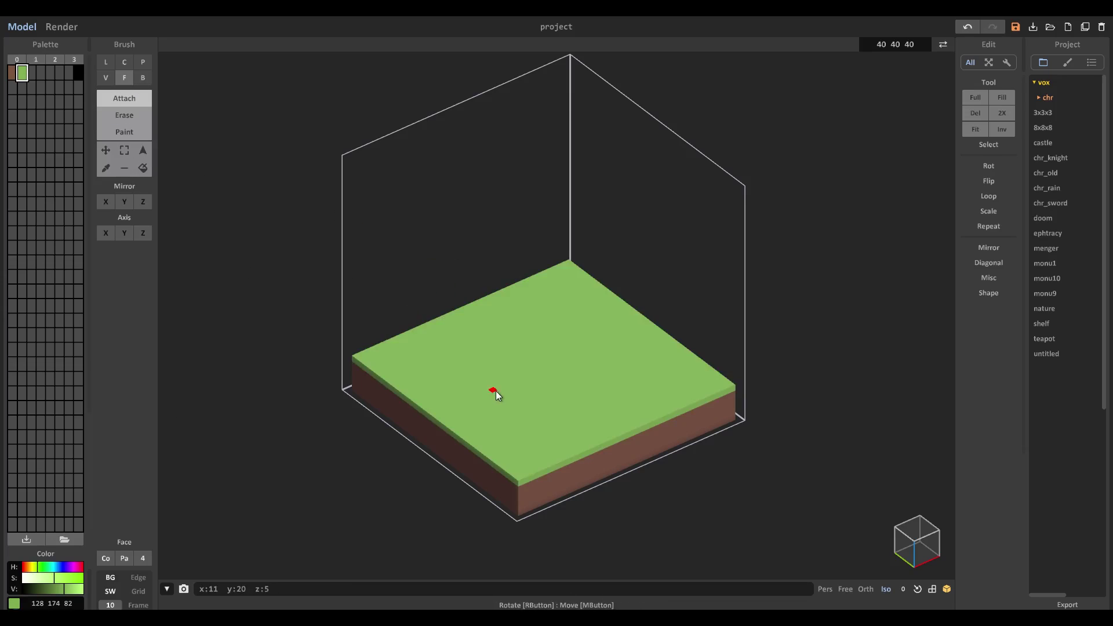
pyautogui.click(497, 391)
pyautogui.moveTo(497, 395); pyautogui.dragTo(522, 384, button='right')
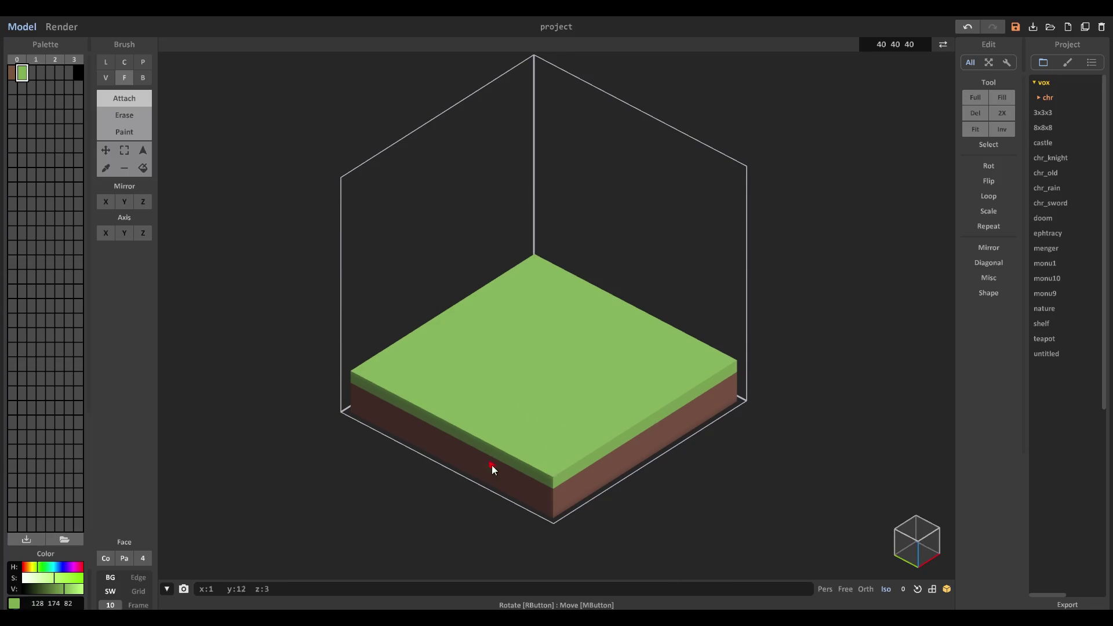
pyautogui.moveTo(503, 455); pyautogui.dragTo(541, 453, button='right')
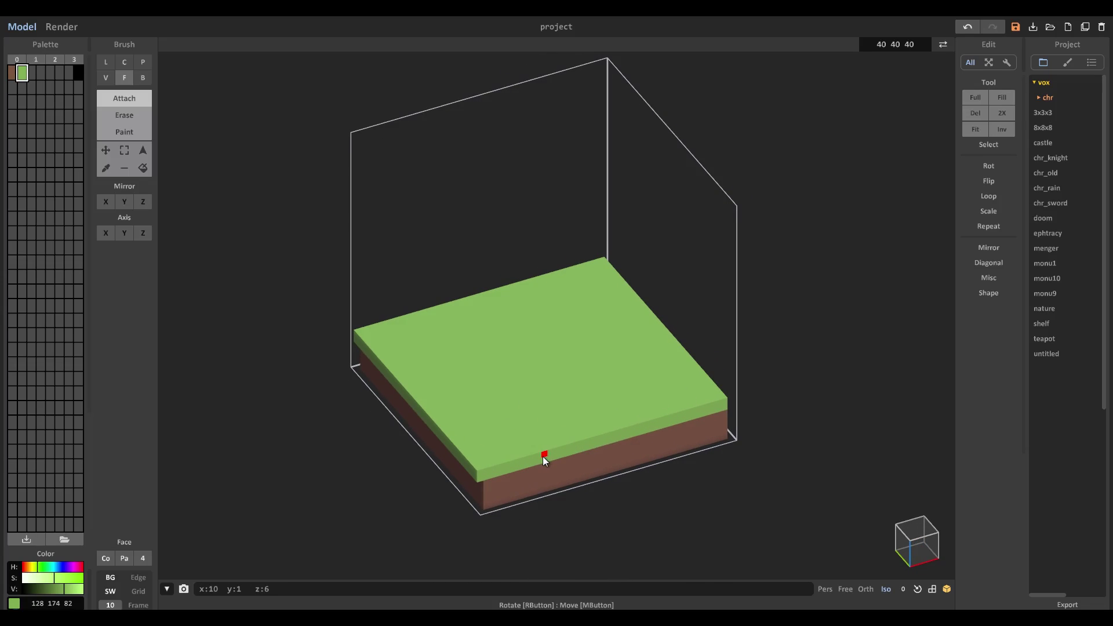
pyautogui.moveTo(777, 409); pyautogui.dragTo(666, 410, button='right')
pyautogui.moveTo(765, 415); pyautogui.dragTo(752, 382, button='right')
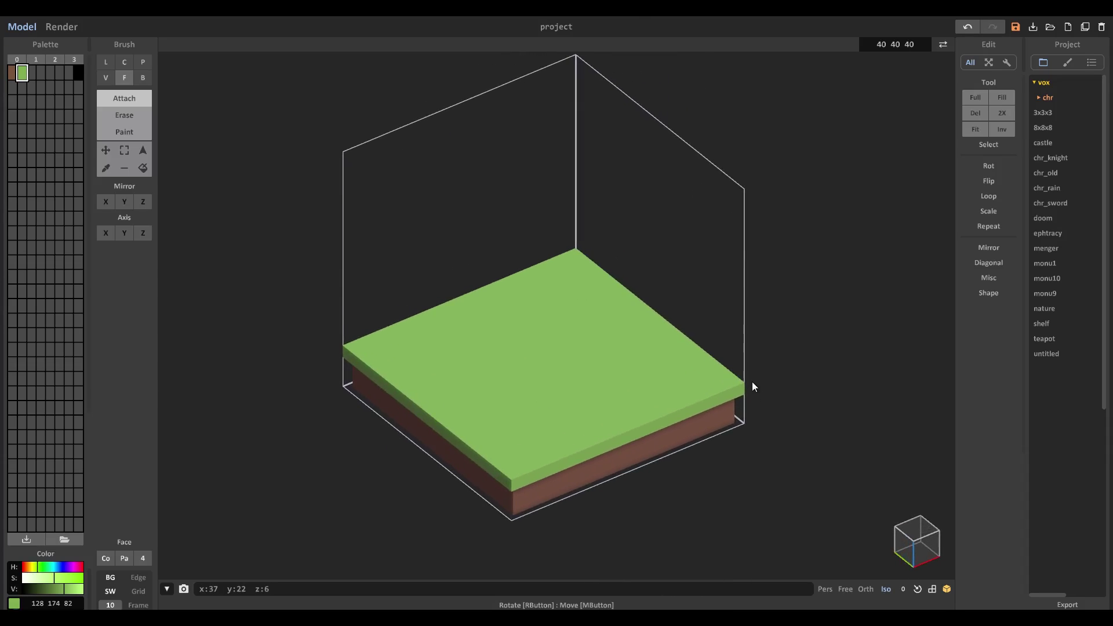
pyautogui.click(915, 545)
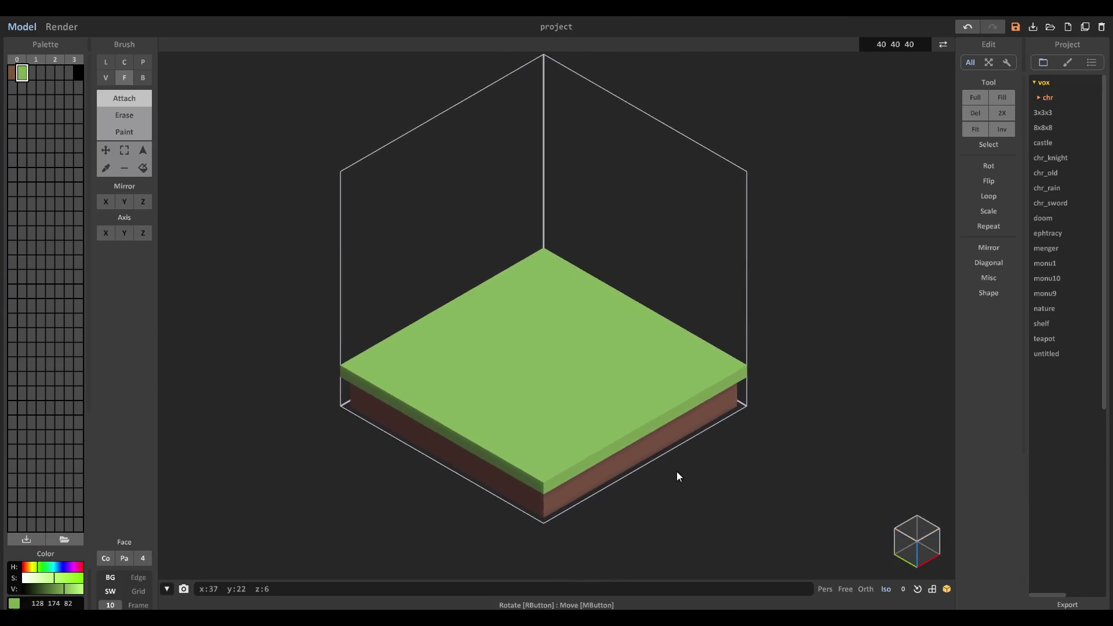
# Step: Set the third palette swatch to a tan colour, RGB 182 134 79
pyautogui.click(32, 73)
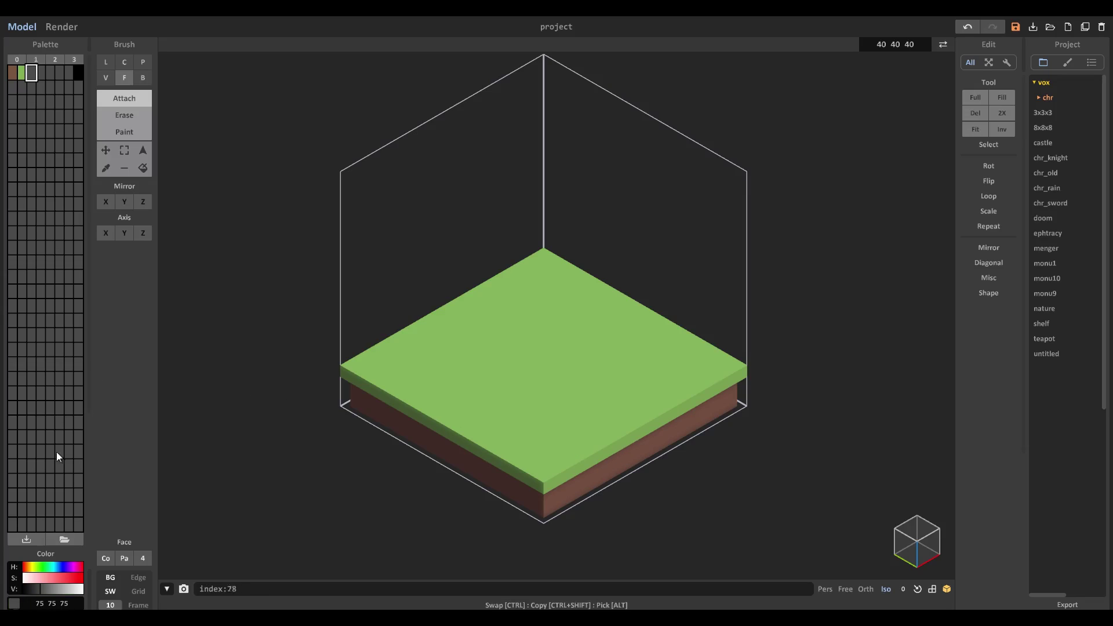
pyautogui.click(29, 565)
pyautogui.moveTo(51, 577); pyautogui.dragTo(54, 588)
pyautogui.click(29, 565)
pyautogui.click(54, 575)
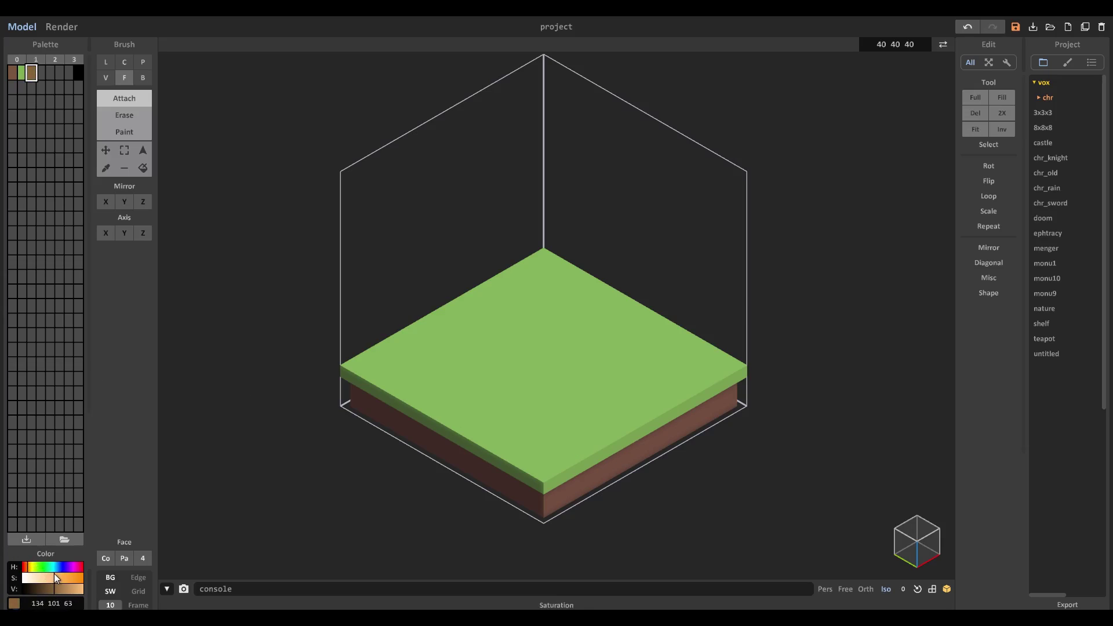
pyautogui.click(62, 589)
pyautogui.click(56, 578)
pyautogui.click(68, 588)
pyautogui.click(58, 578)
pyautogui.hotkey('ctrl', 'z')
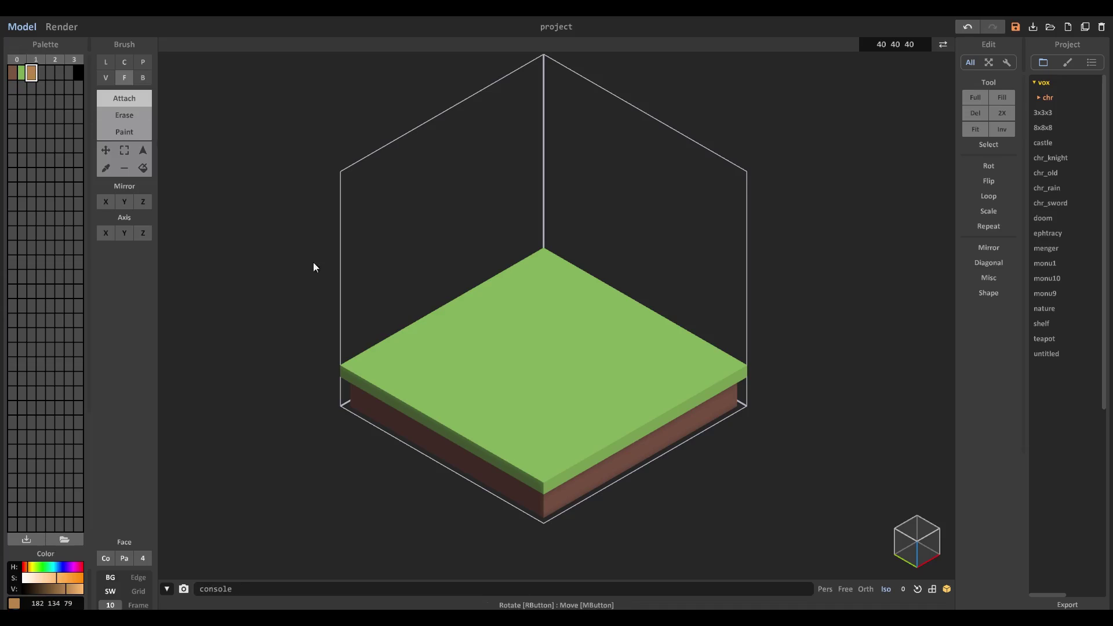
# Step: Attach a tan box strip 40 × 6 × 1 voxels along the back edge of the green surface
pyautogui.click(109, 65)
pyautogui.moveTo(476, 354); pyautogui.dragTo(363, 295, button='right')
pyautogui.click(141, 75)
pyautogui.moveTo(358, 166); pyautogui.dragTo(270, 169, button='right')
pyautogui.moveTo(483, 306); pyautogui.dragTo(444, 297, button='right')
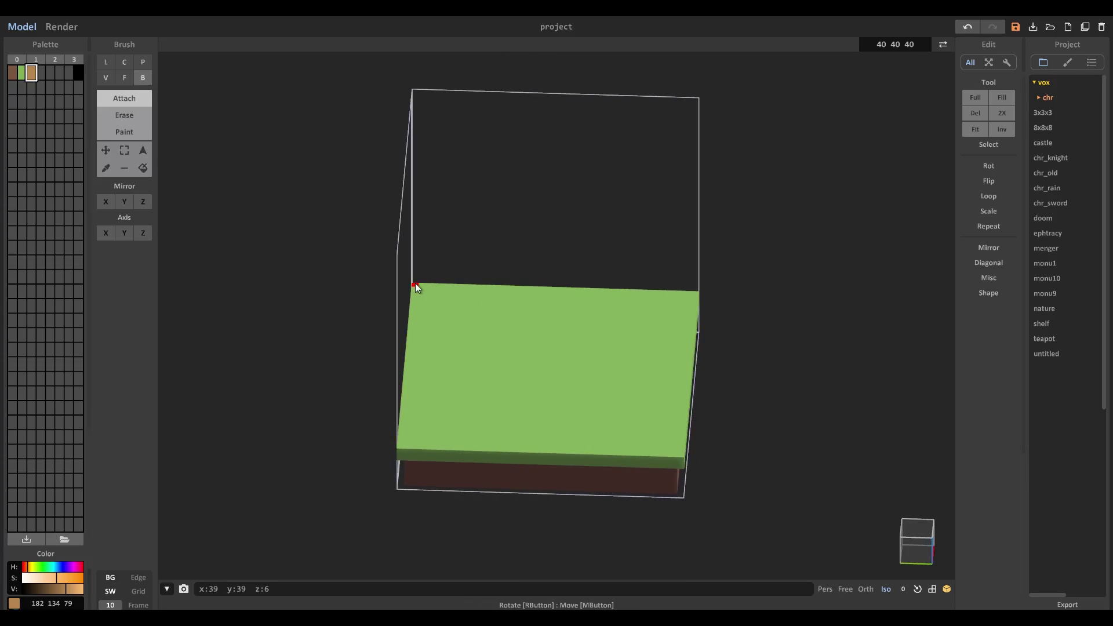
pyautogui.moveTo(414, 283)
pyautogui.mouseDown()
pyautogui.moveTo(454, 378)
pyautogui.moveTo(440, 447)
pyautogui.mouseUp()
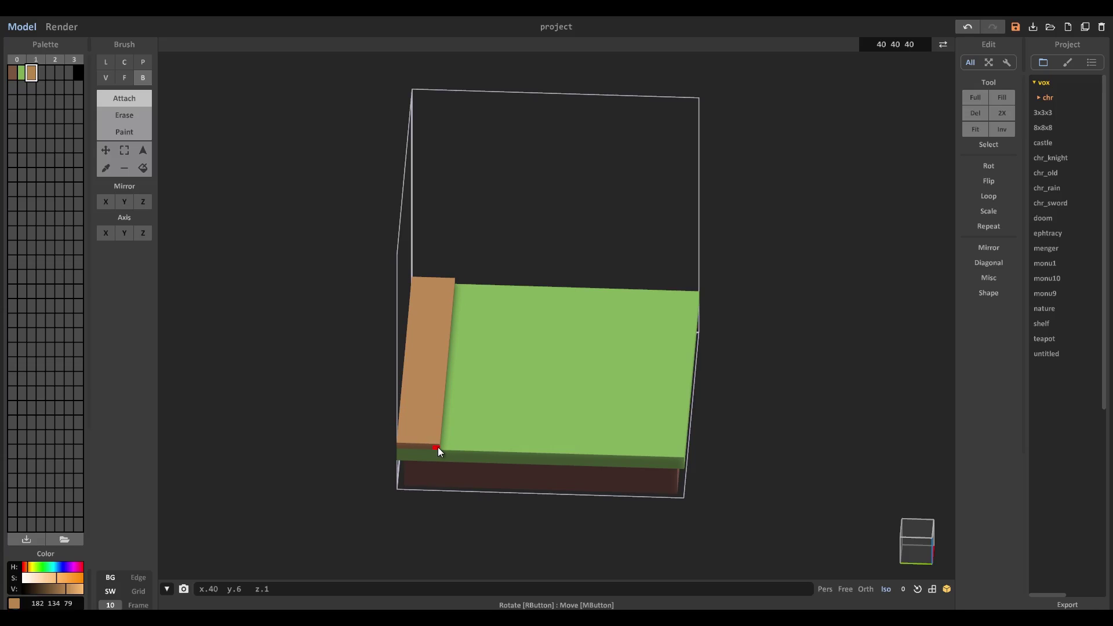
# Step: Extrude the tan strip's top face upward by 29 layers to form the back wall
pyautogui.moveTo(437, 448); pyautogui.dragTo(453, 375, button='right')
pyautogui.click(123, 78)
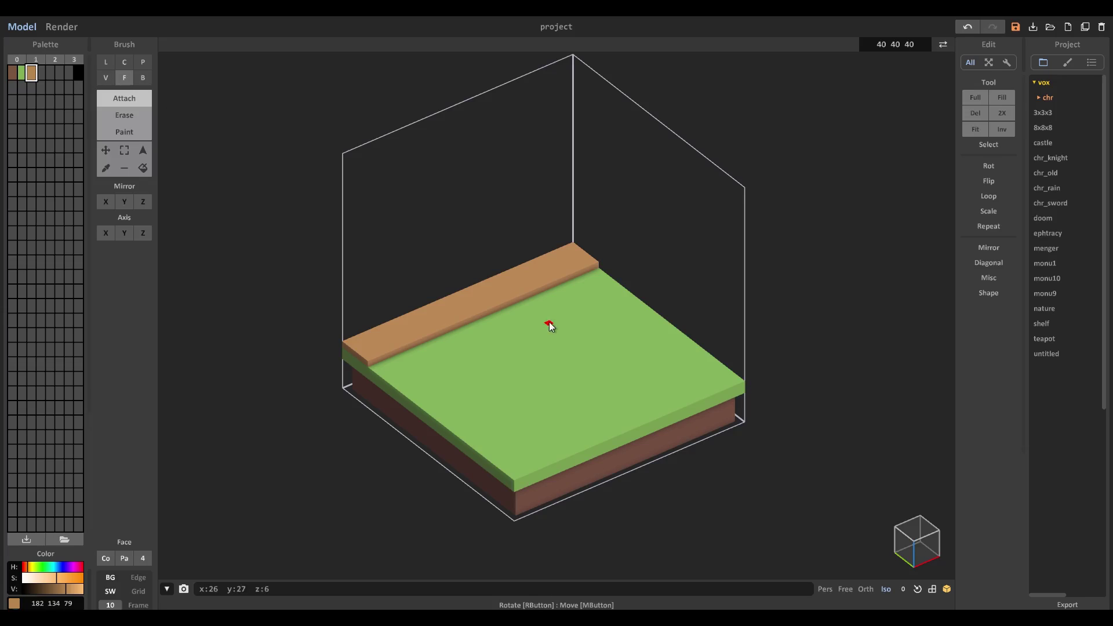
pyautogui.moveTo(493, 297)
pyautogui.mouseDown()
pyautogui.moveTo(506, 113)
pyautogui.moveTo(504, 130)
pyautogui.mouseUp()
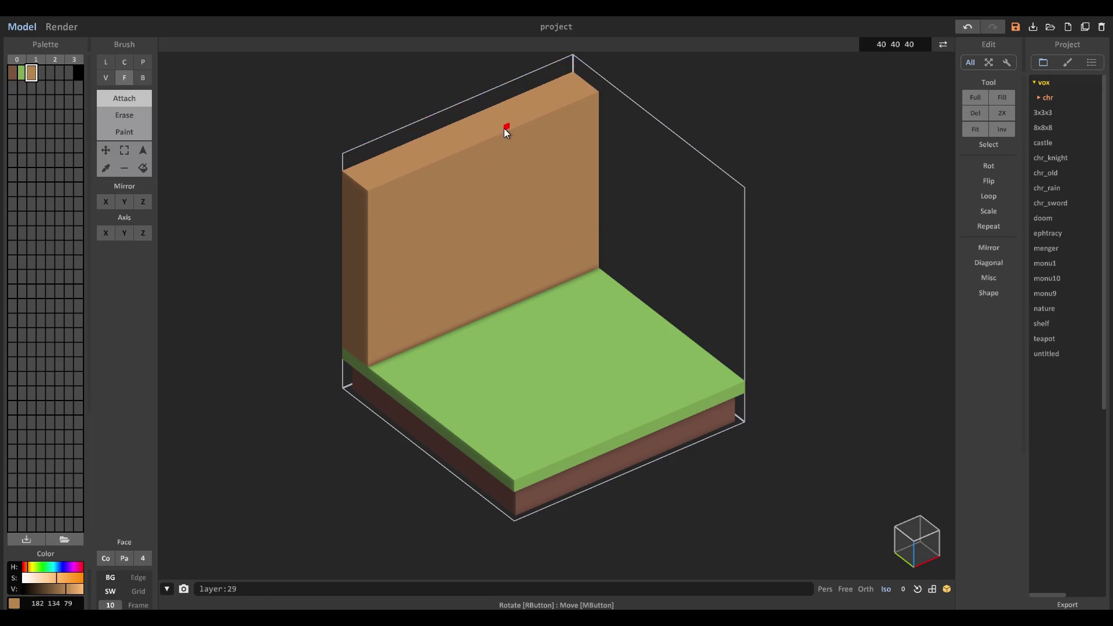
pyautogui.moveTo(508, 182); pyautogui.dragTo(513, 207, button='right')
pyautogui.moveTo(503, 245); pyautogui.dragTo(508, 288, button='right')
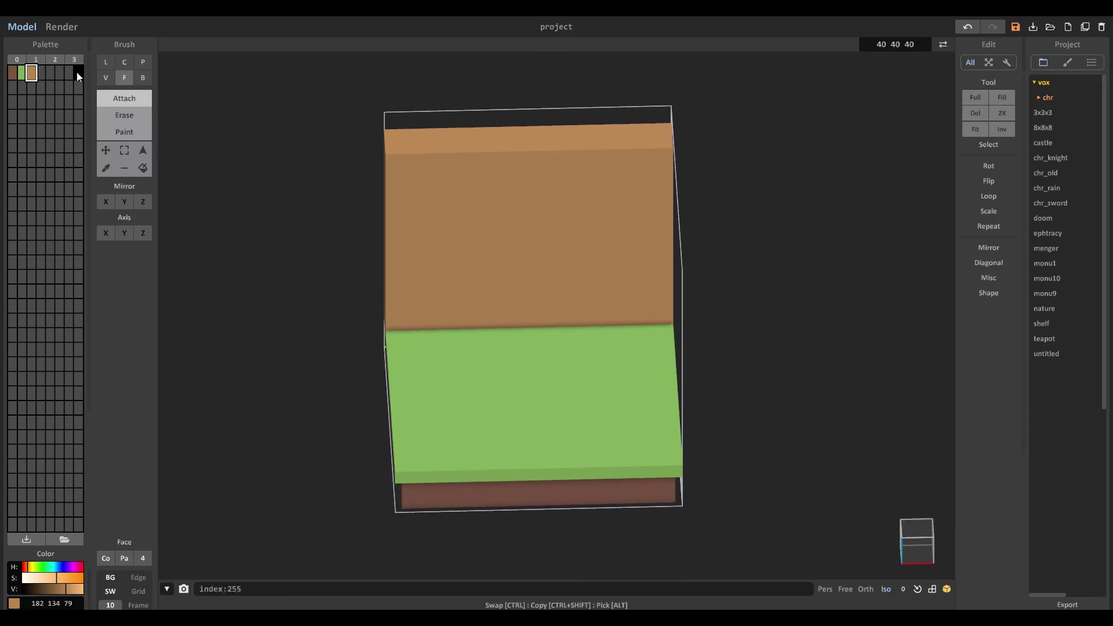
pyautogui.click(144, 78)
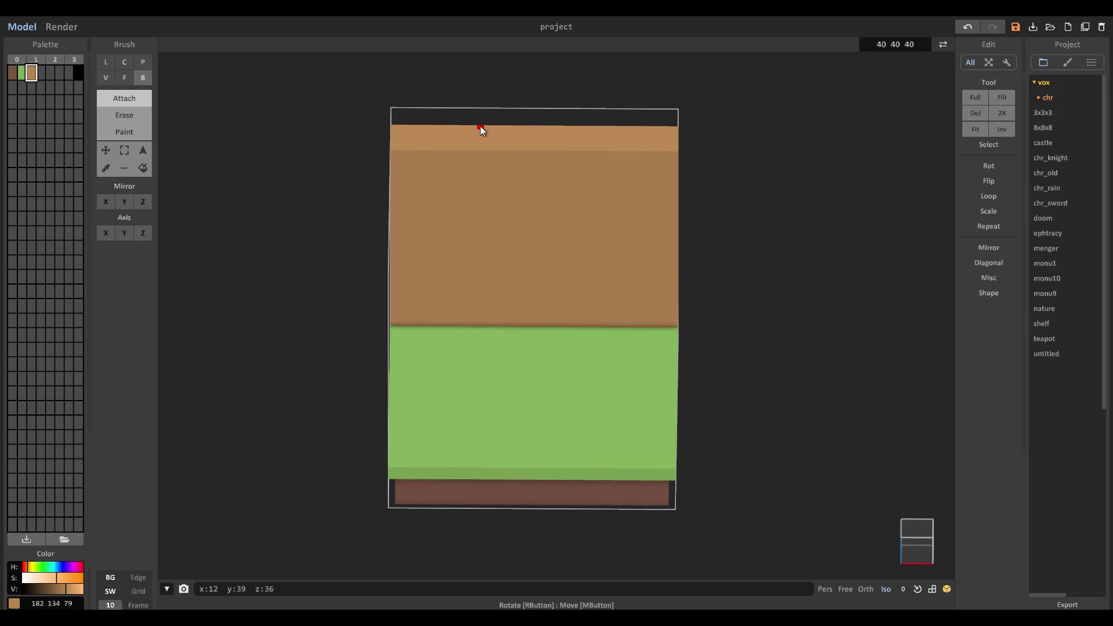
pyautogui.moveTo(473, 127); pyautogui.dragTo(524, 149)
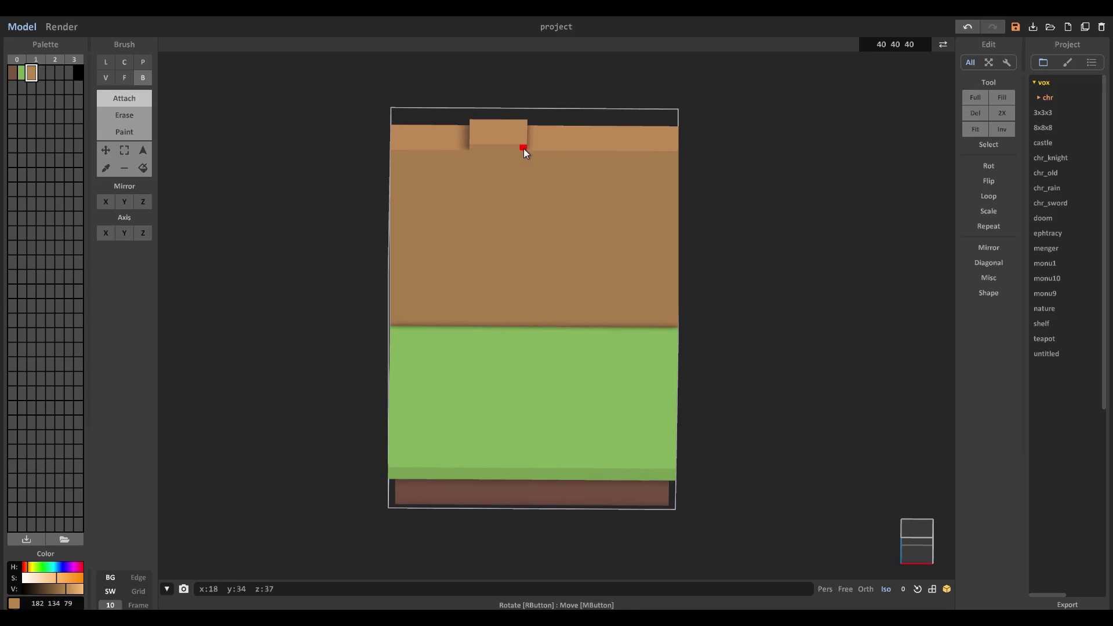
pyautogui.hotkey('ctrl', 'z')
# Step: Erase successive boxes from the middle of the tan wall's top edge to carve a stepped notch three voxels deep
pyautogui.click(134, 115)
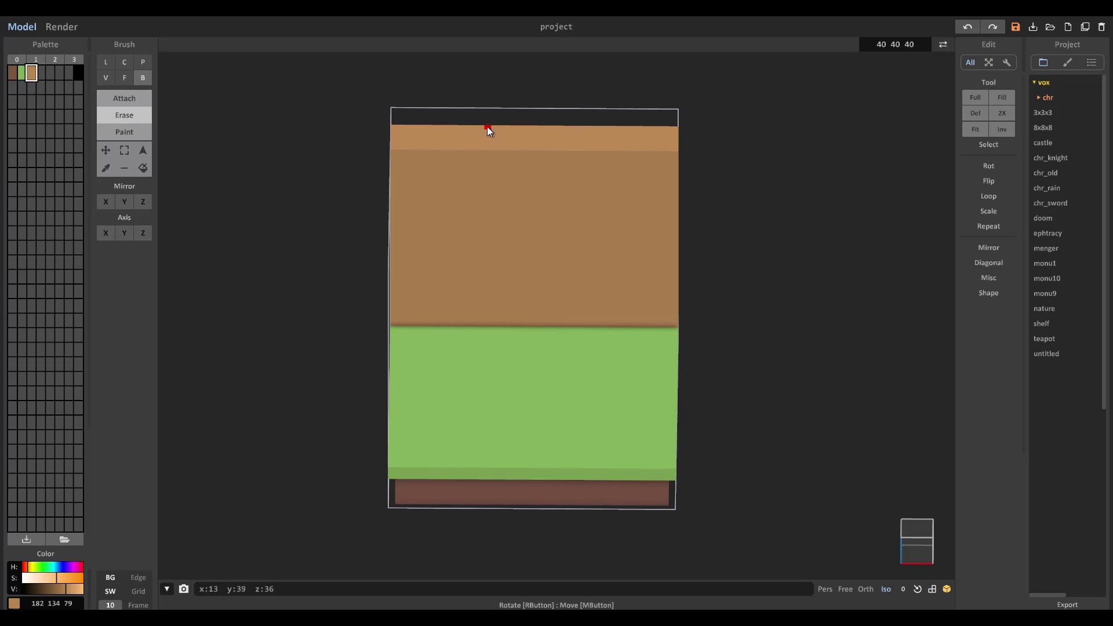
pyautogui.moveTo(481, 125); pyautogui.dragTo(510, 138)
pyautogui.moveTo(594, 153); pyautogui.dragTo(595, 153)
pyautogui.moveTo(462, 125); pyautogui.dragTo(545, 155)
pyautogui.moveTo(458, 135); pyautogui.dragTo(453, 143)
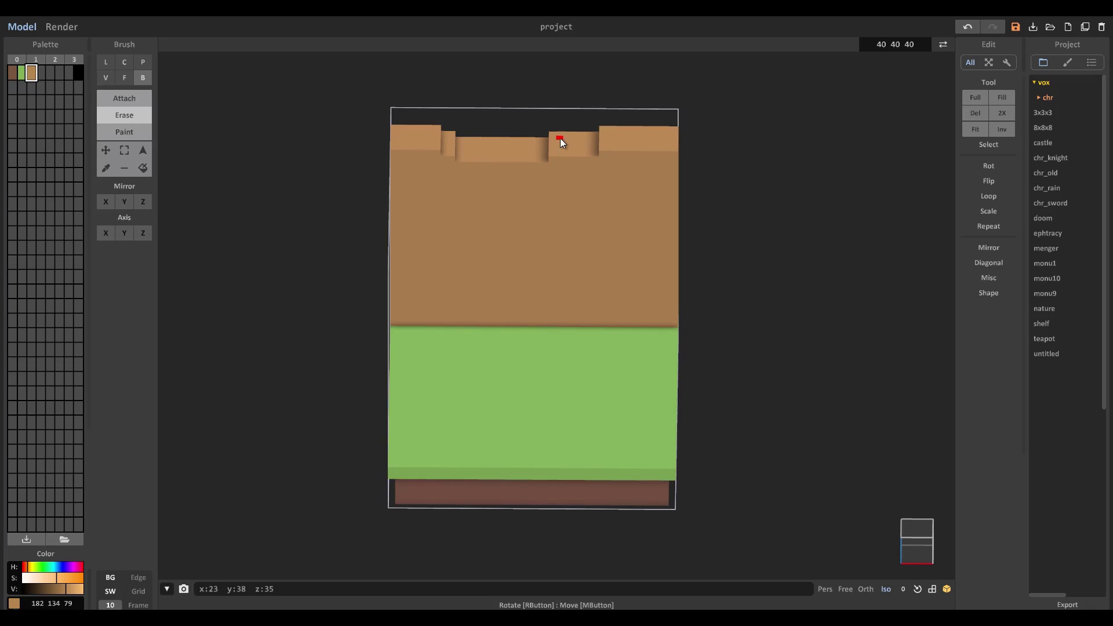
pyautogui.moveTo(605, 128)
pyautogui.mouseDown()
pyautogui.moveTo(623, 149)
pyautogui.moveTo(590, 144)
pyautogui.mouseUp()
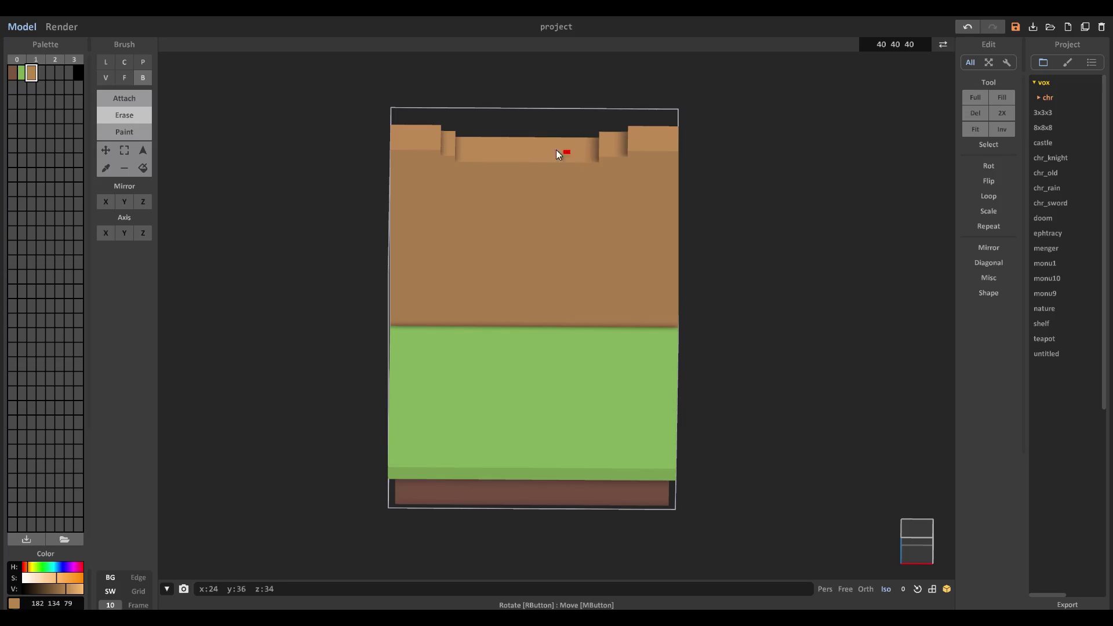
pyautogui.moveTo(488, 139)
pyautogui.mouseDown()
pyautogui.moveTo(555, 166)
pyautogui.moveTo(576, 152)
pyautogui.moveTo(577, 161)
pyautogui.mouseUp()
pyautogui.moveTo(578, 165)
pyautogui.mouseDown(button='right')
pyautogui.moveTo(532, 242)
pyautogui.moveTo(492, 232)
pyautogui.moveTo(502, 194)
pyautogui.mouseUp(button='right')
pyautogui.hotkey('ctrl', 'z')
pyautogui.moveTo(522, 153); pyautogui.dragTo(402, 163, button='right')
pyautogui.click(508, 163)
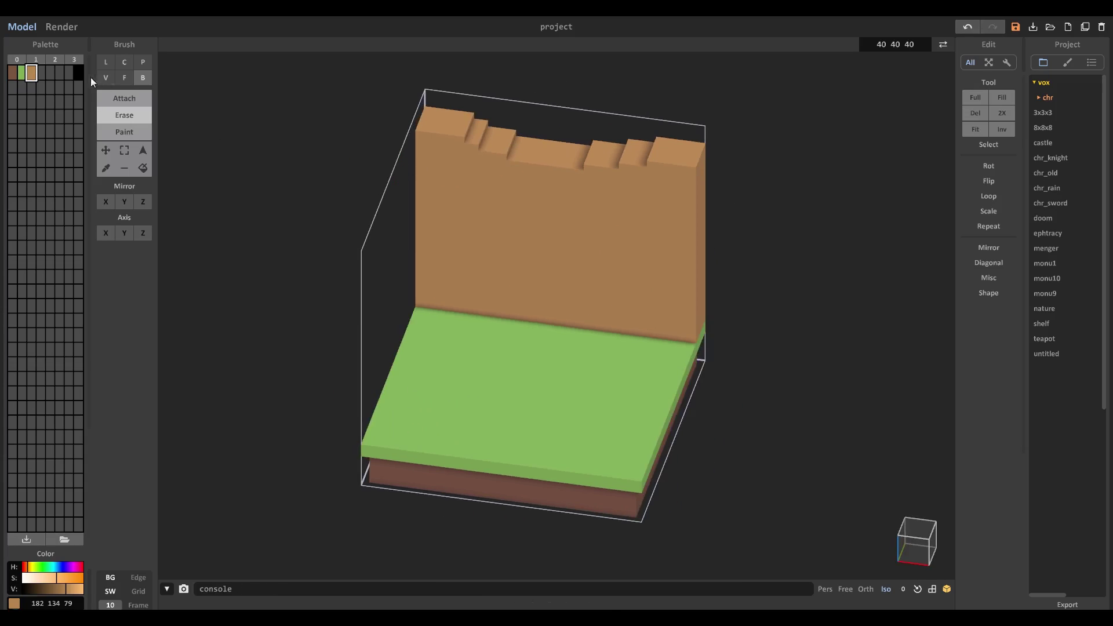
# Step: Attach a green layer on top of both raised outer ends of the tan wall
pyautogui.click(23, 73)
pyautogui.moveTo(179, 112); pyautogui.dragTo(441, 177, button='right')
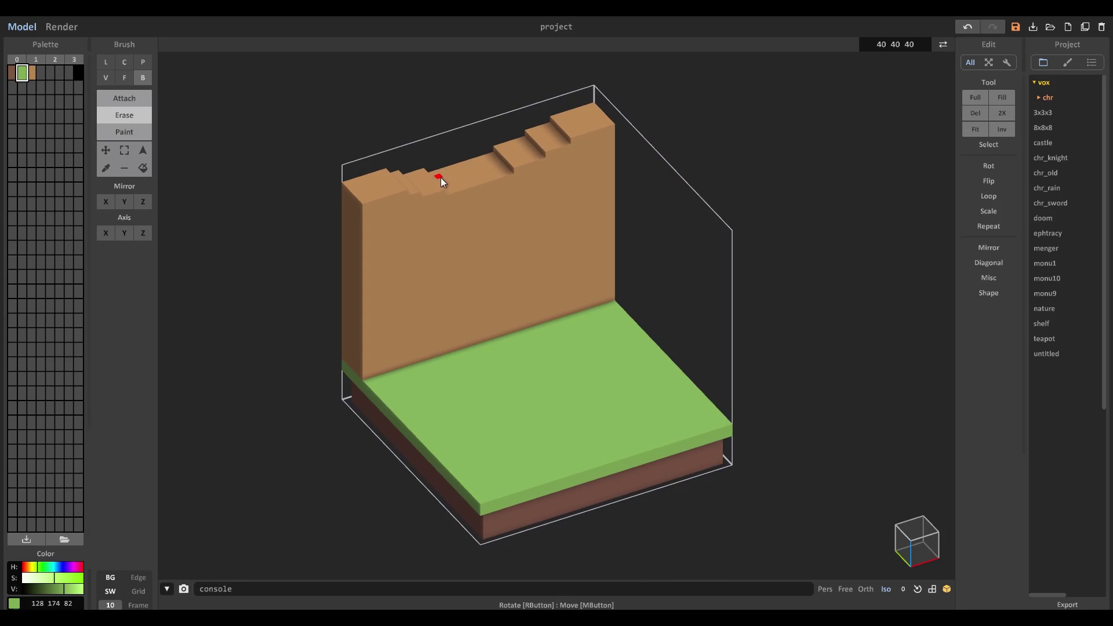
pyautogui.click(34, 73)
pyautogui.moveTo(295, 134)
pyautogui.mouseDown(button='right')
pyautogui.moveTo(476, 211)
pyautogui.moveTo(388, 203)
pyautogui.mouseUp(button='right')
pyautogui.click(125, 81)
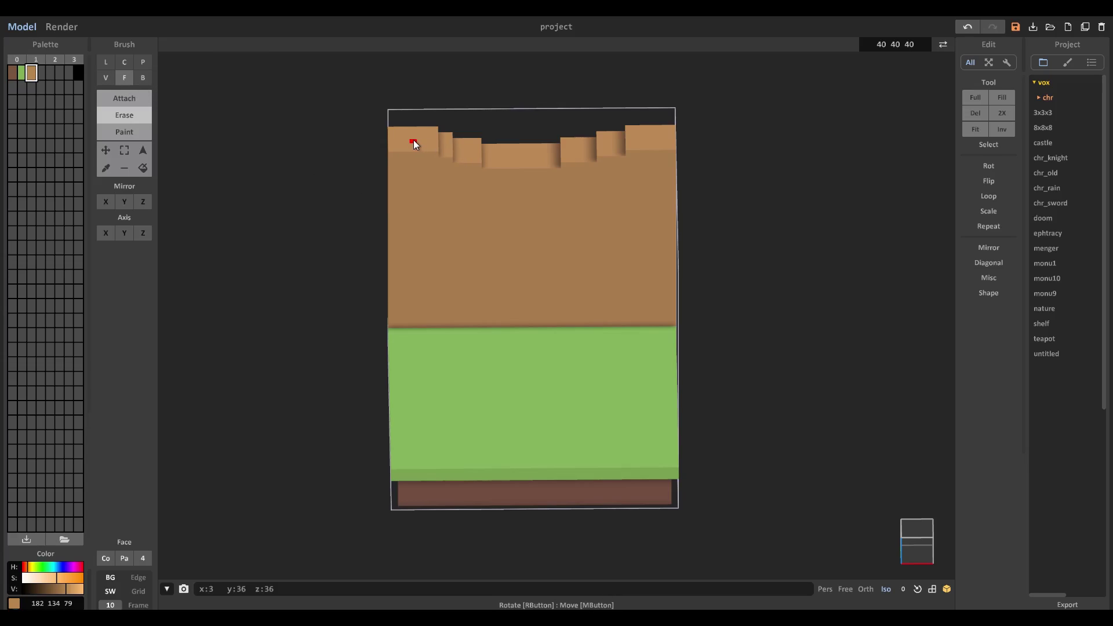
pyautogui.click(413, 140)
pyautogui.click(124, 98)
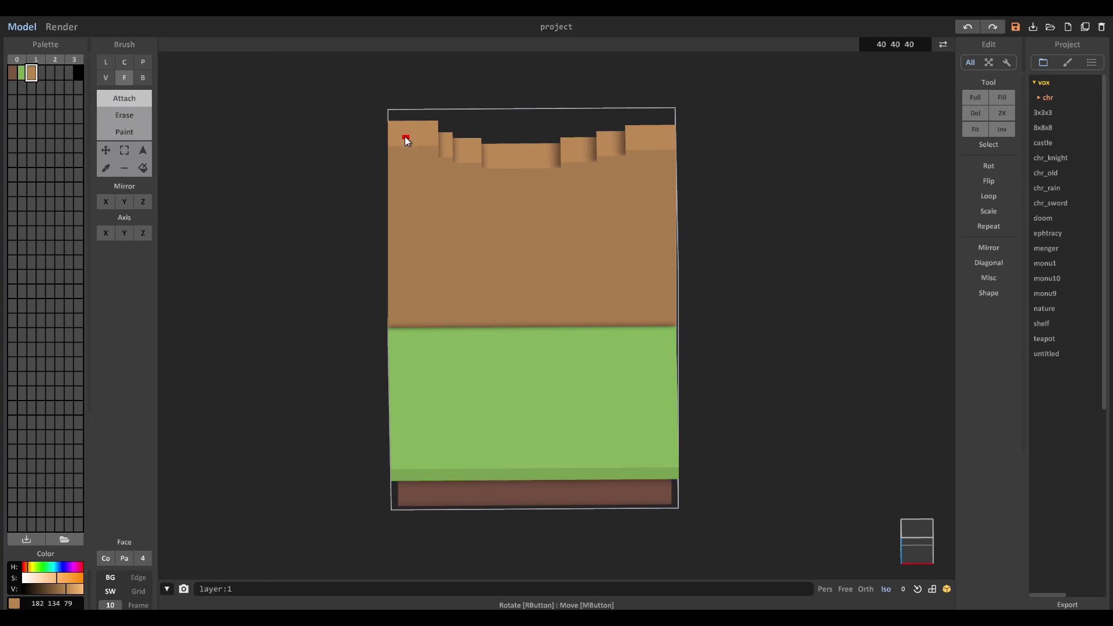
pyautogui.hotkey('ctrl', 'z')
pyautogui.click(22, 73)
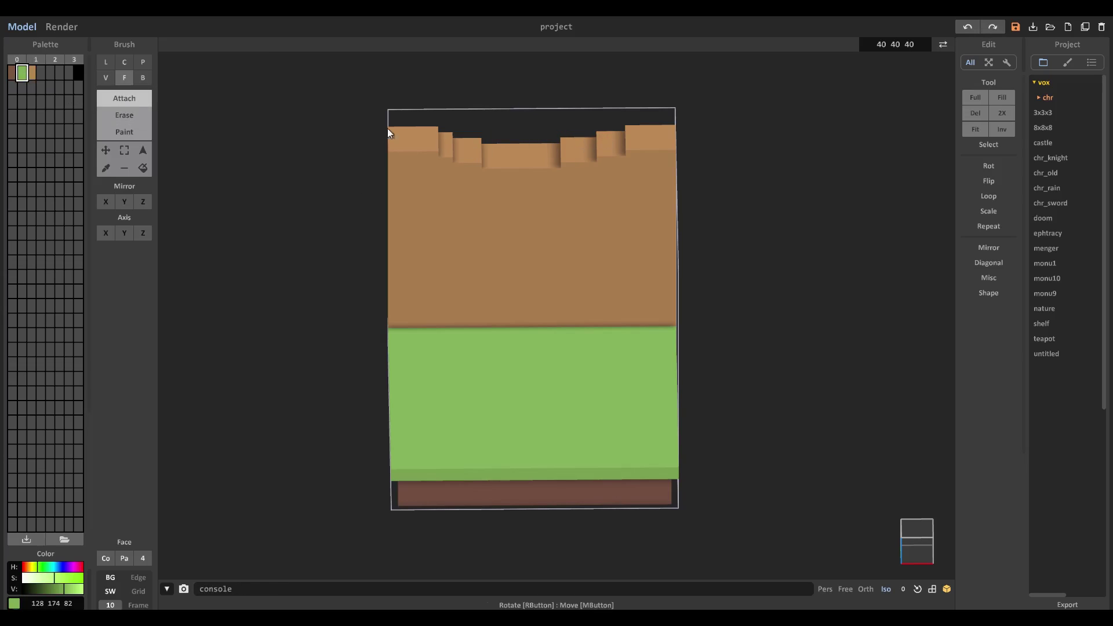
pyautogui.click(405, 130)
pyautogui.click(635, 135)
# Step: Erase one layer from the tan wall's front and side faces, and raise both green caps by another layer
pyautogui.moveTo(635, 134)
pyautogui.mouseDown(button='right')
pyautogui.moveTo(357, 215)
pyautogui.moveTo(391, 218)
pyautogui.moveTo(403, 247)
pyautogui.mouseUp(button='right')
pyautogui.click(145, 119)
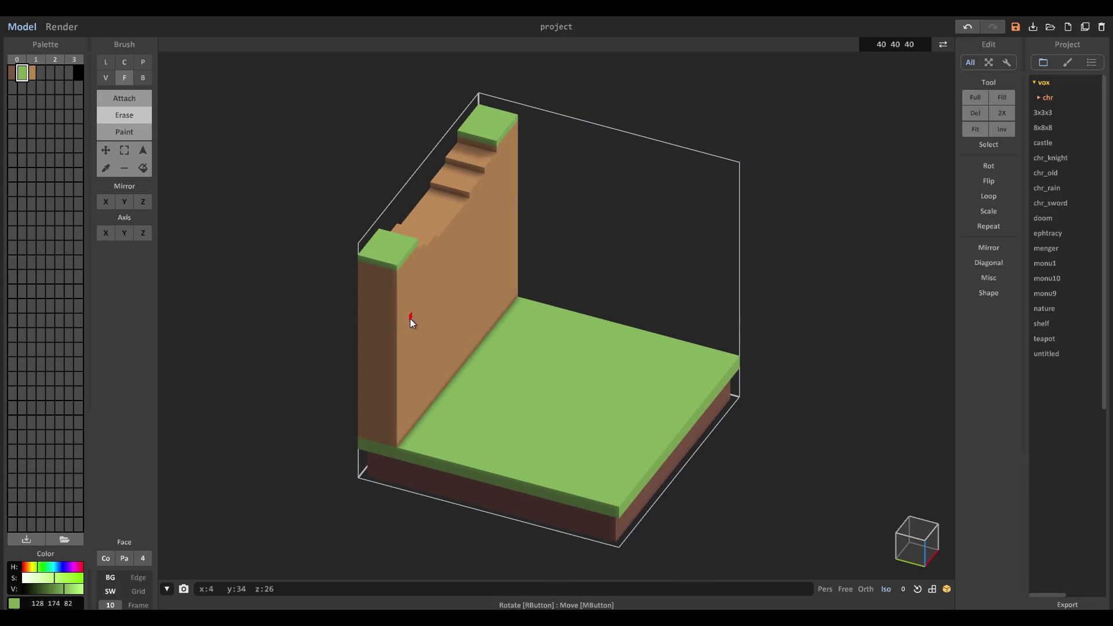
pyautogui.moveTo(333, 308); pyautogui.dragTo(477, 304, button='right')
pyautogui.moveTo(387, 340); pyautogui.dragTo(589, 297, button='right')
pyautogui.hotkey('ctrl', 'z')
pyautogui.hotkey('ctrl', 'z')
pyautogui.moveTo(474, 344); pyautogui.dragTo(610, 343, button='right')
pyautogui.click(610, 343)
pyautogui.moveTo(730, 322)
pyautogui.mouseDown(button='right')
pyautogui.moveTo(667, 314)
pyautogui.moveTo(714, 328)
pyautogui.moveTo(511, 333)
pyautogui.moveTo(509, 298)
pyautogui.moveTo(512, 353)
pyautogui.moveTo(538, 319)
pyautogui.mouseUp(button='right')
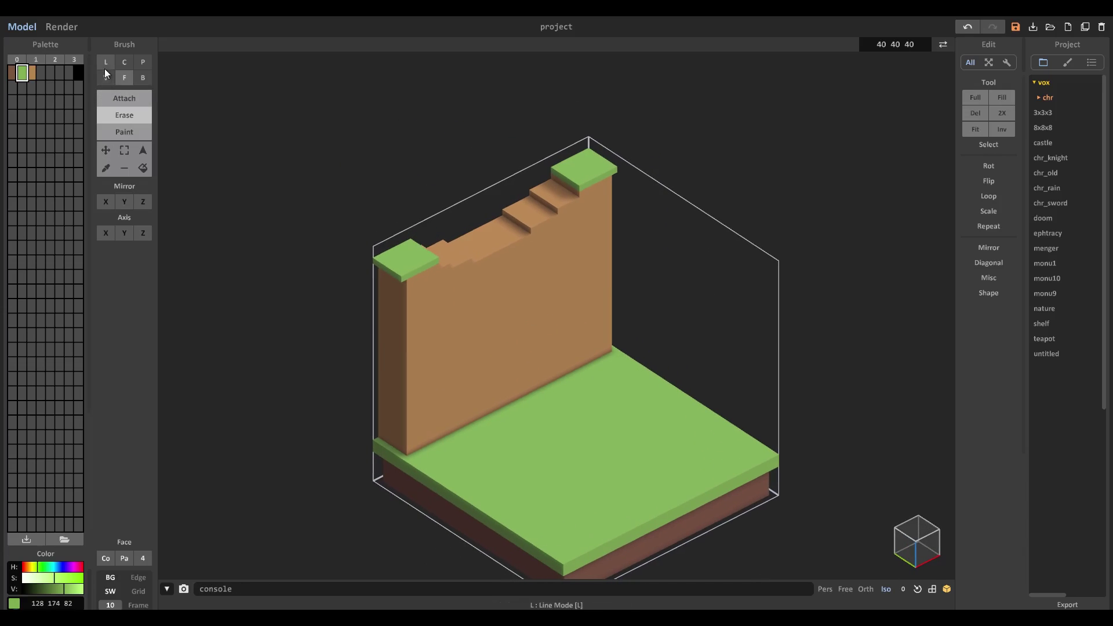
pyautogui.click(130, 99)
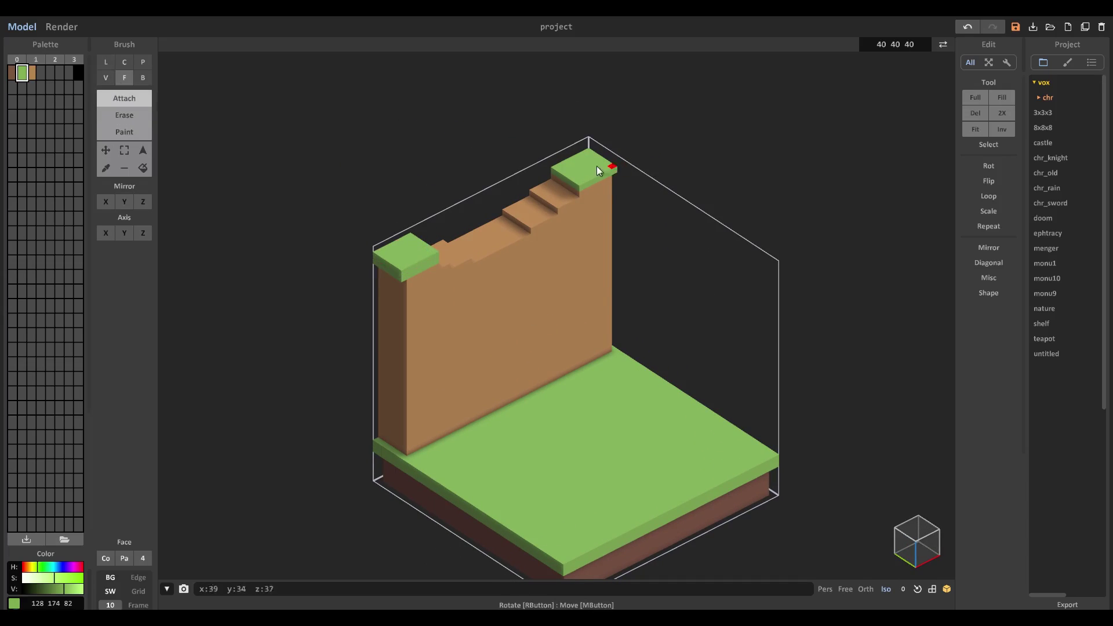
pyautogui.moveTo(592, 170); pyautogui.dragTo(569, 246, button='right')
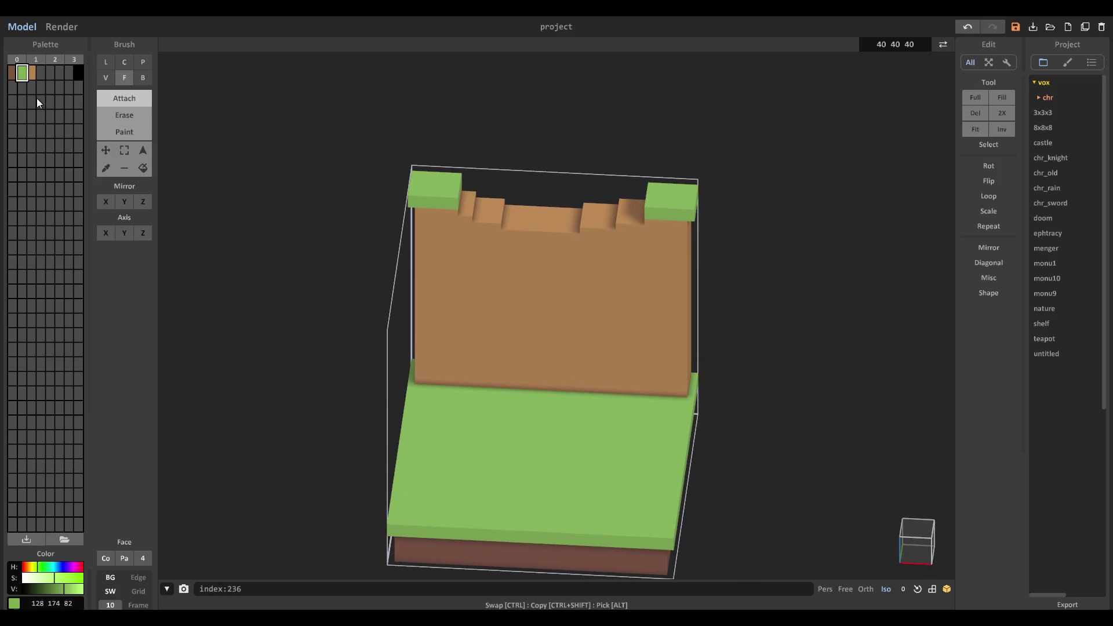
# Step: Set the fourth palette swatch to a light blue, RGB 89 181 235
pyautogui.click(41, 74)
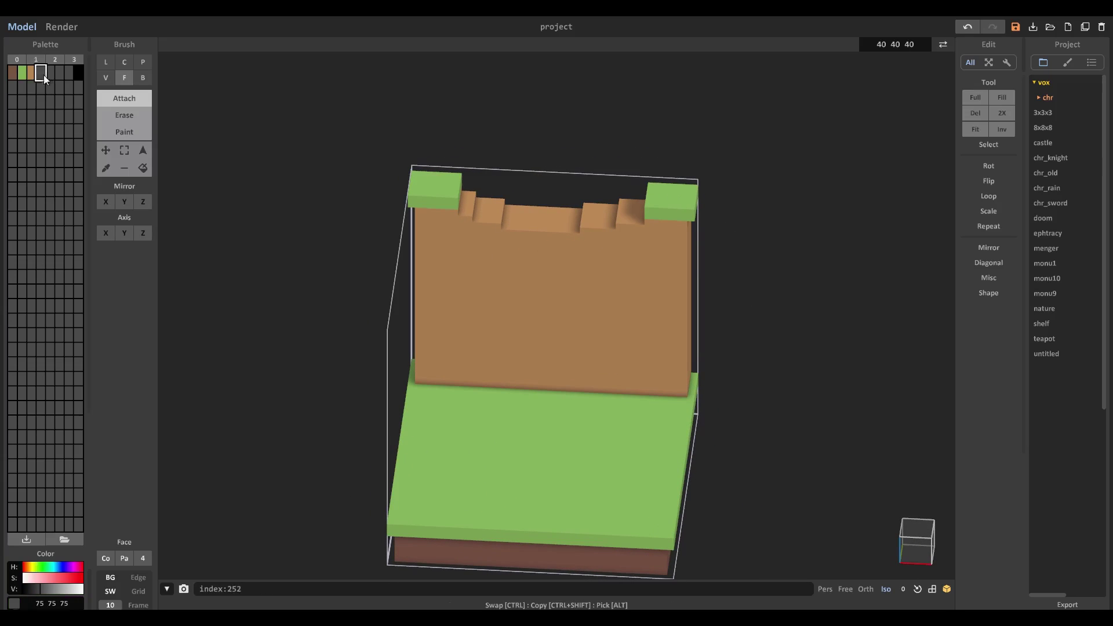
pyautogui.click(50, 578)
pyautogui.click(72, 589)
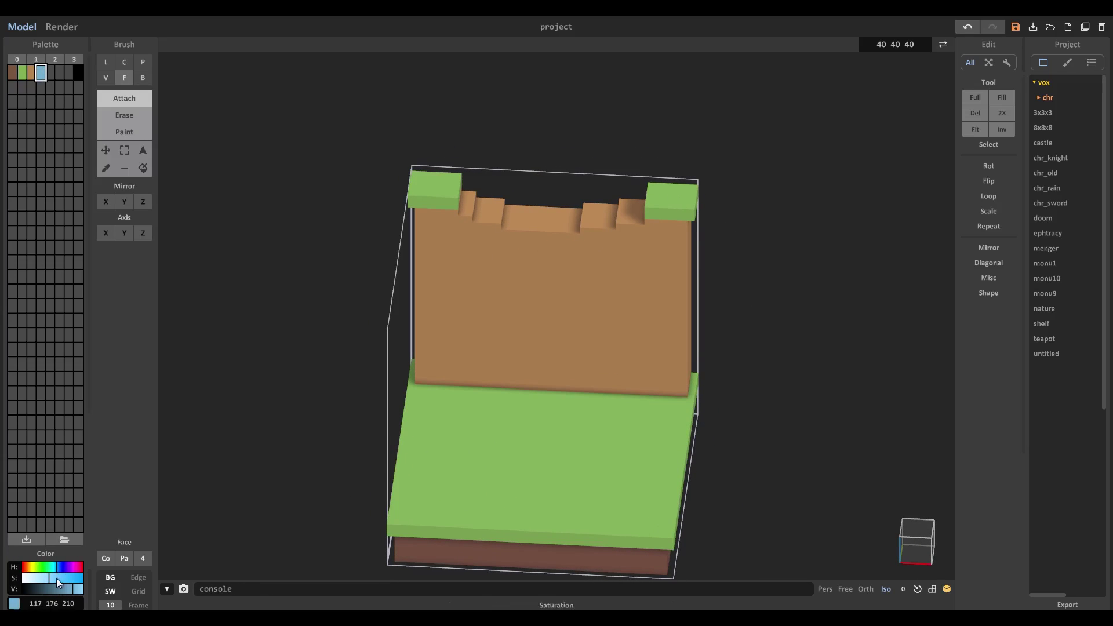
pyautogui.click(59, 579)
pyautogui.moveTo(69, 589); pyautogui.dragTo(78, 589)
# Step: Attach a straight blue voxel line between the two green caps, spanning the notch along the wall's back edge
pyautogui.moveTo(579, 218); pyautogui.dragTo(605, 215, button='right')
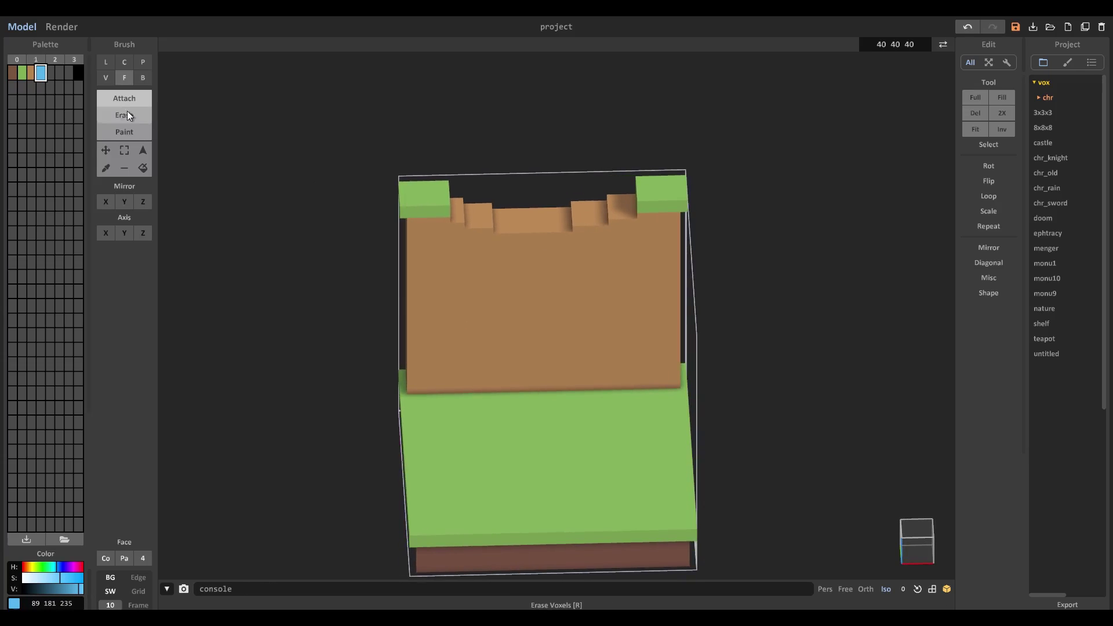
pyautogui.click(110, 64)
pyautogui.moveTo(537, 159); pyautogui.dragTo(516, 157, button='right')
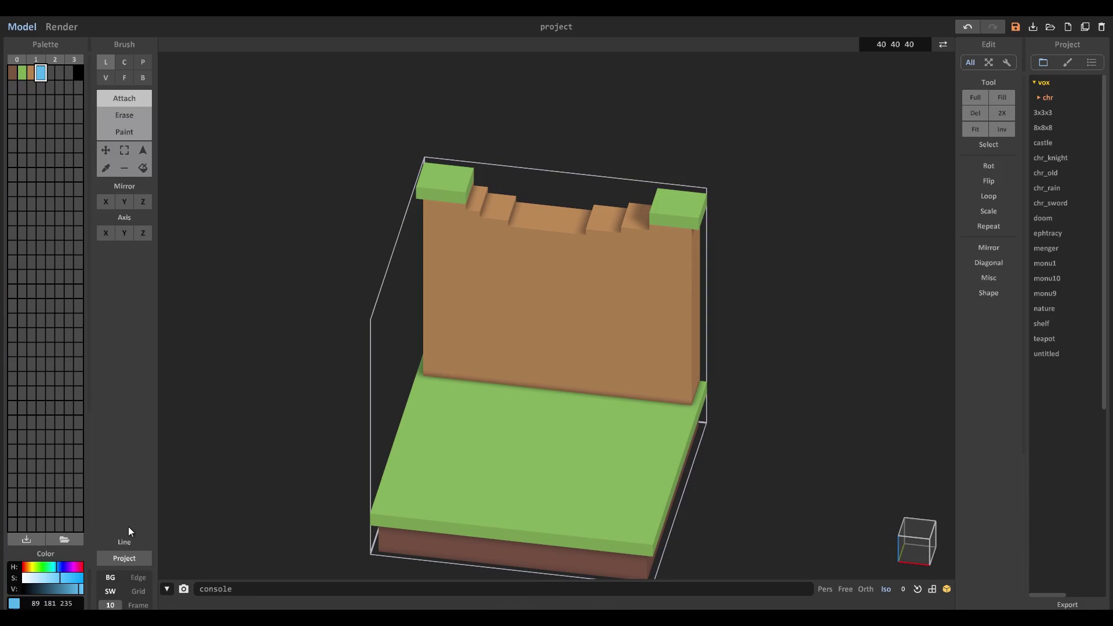
pyautogui.moveTo(485, 184); pyautogui.dragTo(653, 206)
pyautogui.moveTo(653, 206); pyautogui.dragTo(666, 227, button='right')
pyautogui.moveTo(482, 219); pyautogui.dragTo(541, 217, button='right')
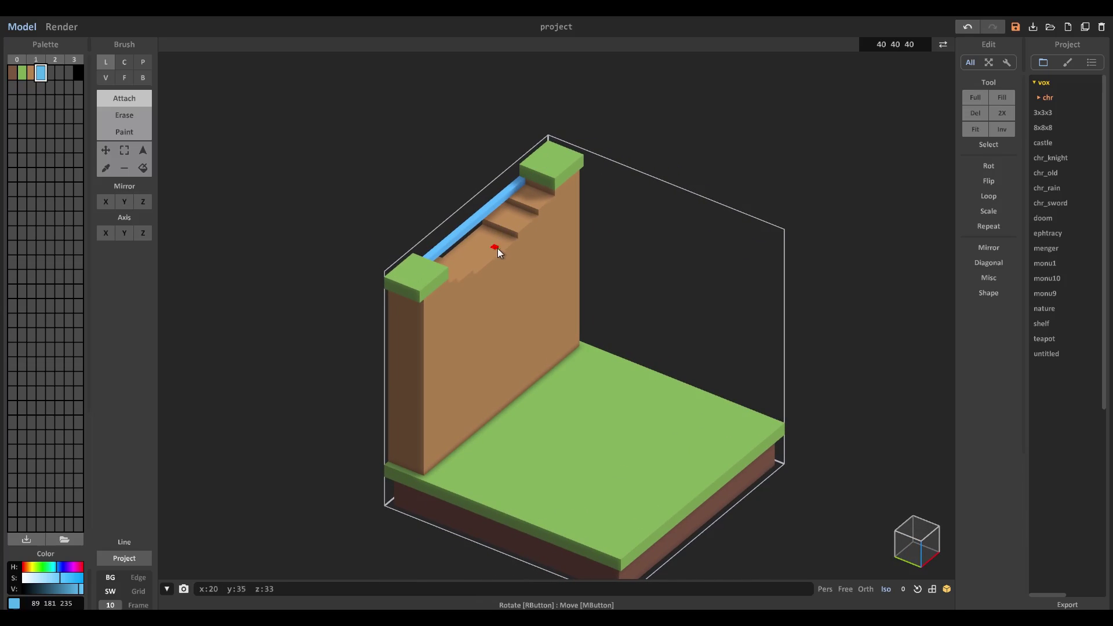
pyautogui.moveTo(500, 249); pyautogui.dragTo(491, 249, button='right')
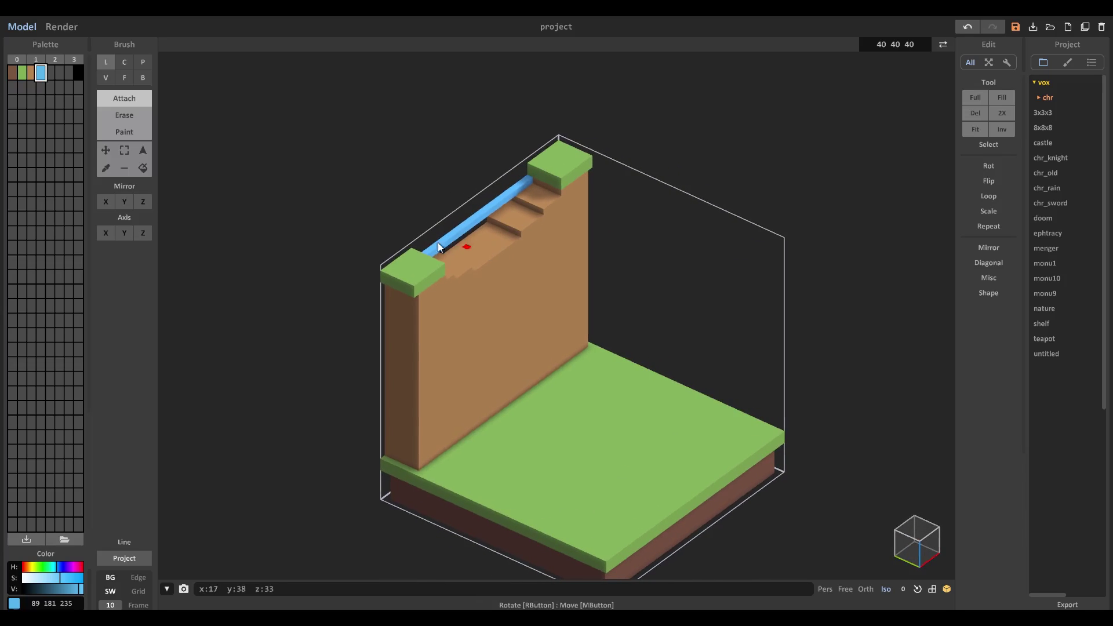
# Step: Extrude the blue line's front face forward by 7 layers so the sheet overhangs the wall
pyautogui.click(120, 79)
pyautogui.moveTo(525, 247)
pyautogui.mouseDown(button='right')
pyautogui.moveTo(575, 257)
pyautogui.moveTo(523, 213)
pyautogui.mouseUp(button='right')
pyautogui.moveTo(488, 214); pyautogui.dragTo(522, 235)
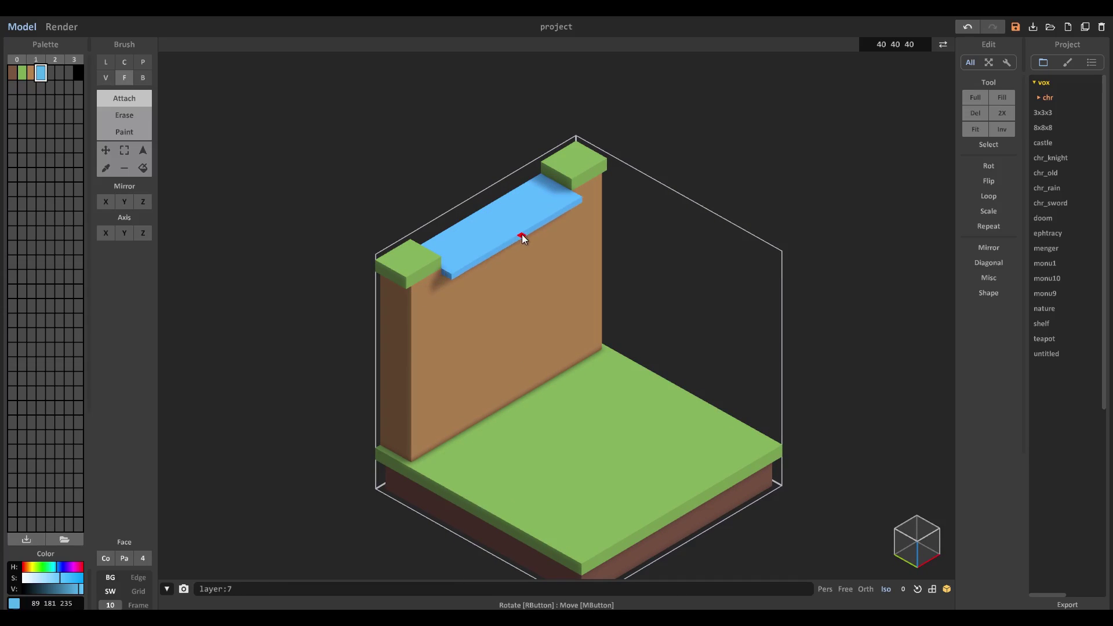
pyautogui.moveTo(522, 235); pyautogui.dragTo(541, 246, button='right')
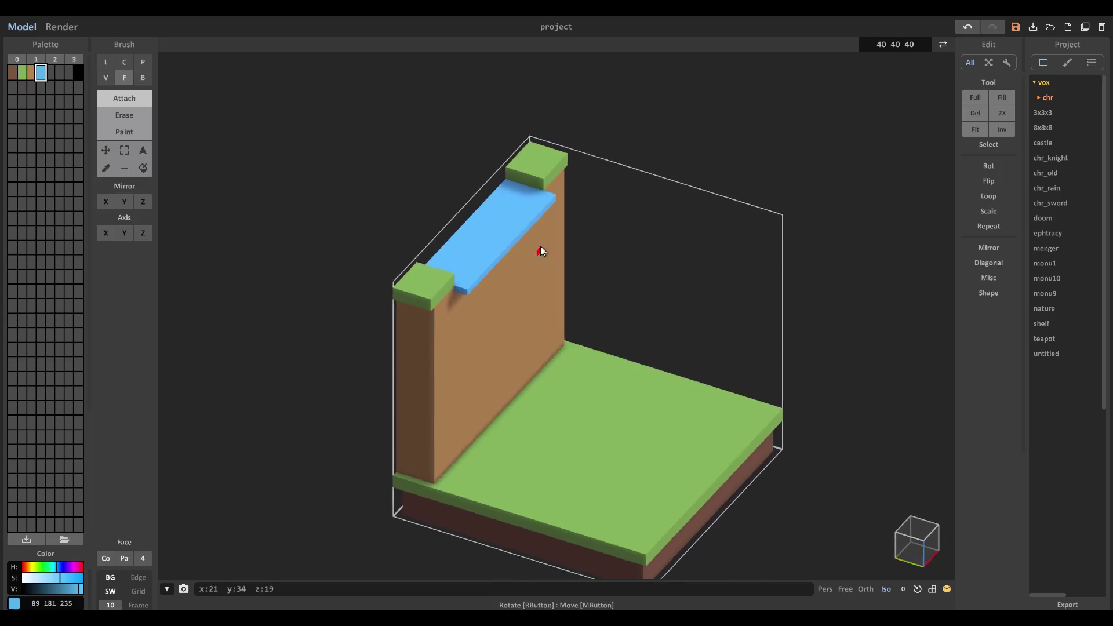
# Step: Switch to perspective view and attach one blue layer to the underside of the overhanging blue sheet
pyautogui.click(821, 590)
pyautogui.moveTo(558, 436)
pyautogui.mouseDown(button='right')
pyautogui.moveTo(551, 381)
pyautogui.moveTo(576, 255)
pyautogui.moveTo(624, 331)
pyautogui.moveTo(598, 332)
pyautogui.moveTo(585, 398)
pyautogui.moveTo(519, 306)
pyautogui.moveTo(515, 319)
pyautogui.moveTo(524, 287)
pyautogui.moveTo(509, 285)
pyautogui.mouseUp(button='right')
pyautogui.click(523, 284)
pyautogui.hotkey('ctrl', 'z')
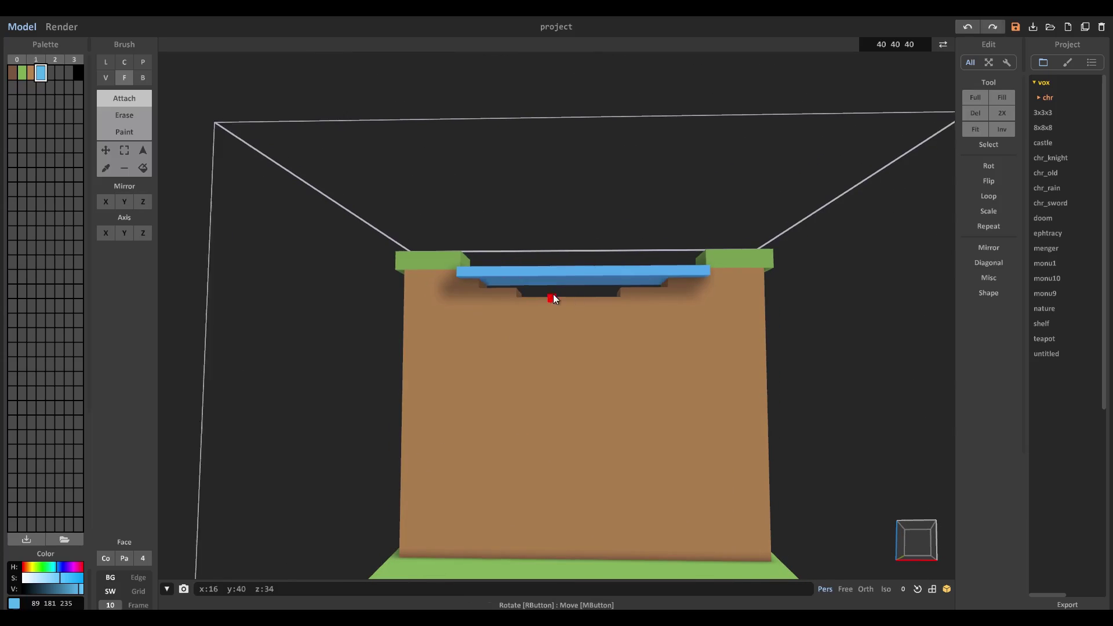
pyautogui.moveTo(553, 294); pyautogui.dragTo(503, 286, button='right')
pyautogui.click(520, 284)
pyautogui.moveTo(546, 333); pyautogui.dragTo(359, 226, button='right')
# Step: Fill the remaining opening in the middle of the wall's notch with a blue box
pyautogui.click(142, 78)
pyautogui.moveTo(556, 336); pyautogui.dragTo(575, 342, button='right')
pyautogui.scroll(7, 575, 338)
pyautogui.moveTo(573, 268); pyautogui.dragTo(567, 282, button='right')
pyautogui.moveTo(595, 238); pyautogui.dragTo(405, 259)
pyautogui.moveTo(405, 260); pyautogui.dragTo(270, 252, button='right')
pyautogui.moveTo(439, 301)
pyautogui.mouseDown(button='right')
pyautogui.moveTo(753, 319)
pyautogui.moveTo(552, 324)
pyautogui.moveTo(363, 251)
pyautogui.mouseUp(button='right')
pyautogui.moveTo(417, 285); pyautogui.dragTo(499, 286)
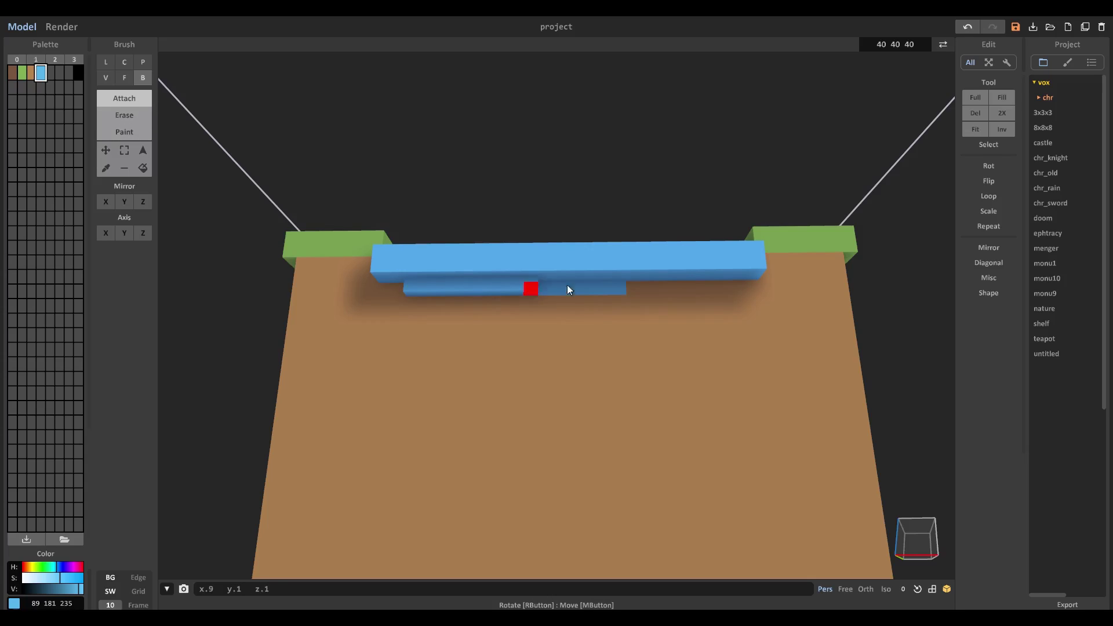
pyautogui.hotkey('ctrl', 'z')
# Step: Extrude the underside of the blue overhang downward in front of the wall as a waterfall ending just above the grass
pyautogui.moveTo(506, 297); pyautogui.dragTo(506, 286, button='right')
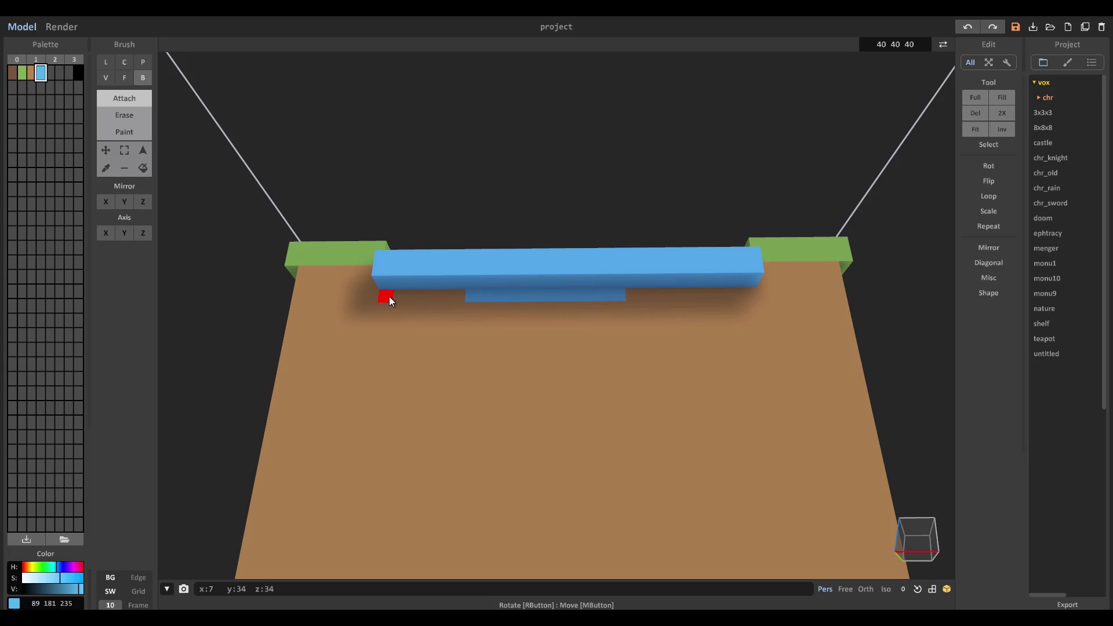
pyautogui.moveTo(387, 296); pyautogui.dragTo(440, 329, button='right')
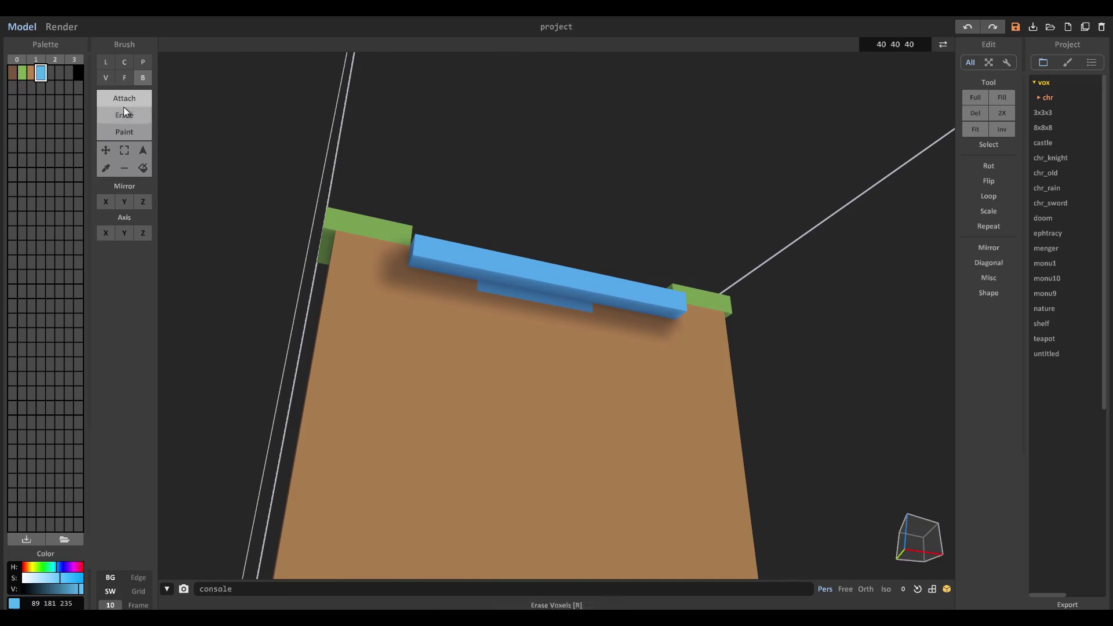
pyautogui.click(125, 77)
pyautogui.moveTo(510, 272)
pyautogui.mouseDown(button='right')
pyautogui.moveTo(621, 350)
pyautogui.moveTo(560, 313)
pyautogui.mouseUp(button='right')
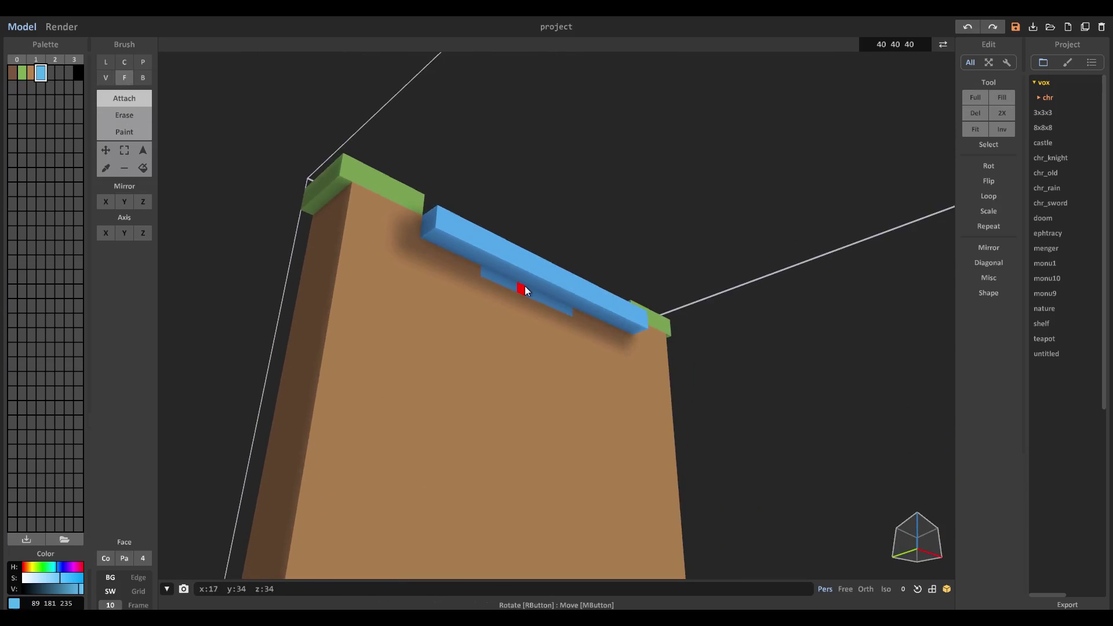
pyautogui.moveTo(525, 286); pyautogui.dragTo(520, 393)
pyautogui.scroll(-5, 514, 403)
pyautogui.moveTo(516, 365)
pyautogui.mouseDown(button='right')
pyautogui.moveTo(534, 382)
pyautogui.moveTo(535, 357)
pyautogui.mouseUp(button='right')
pyautogui.moveTo(535, 356); pyautogui.dragTo(533, 461)
pyautogui.moveTo(533, 460)
pyautogui.mouseDown(button='right')
pyautogui.moveTo(528, 480)
pyautogui.moveTo(533, 449)
pyautogui.moveTo(530, 499)
pyautogui.moveTo(579, 368)
pyautogui.moveTo(561, 411)
pyautogui.mouseUp(button='right')
pyautogui.scroll(5, 526, 465)
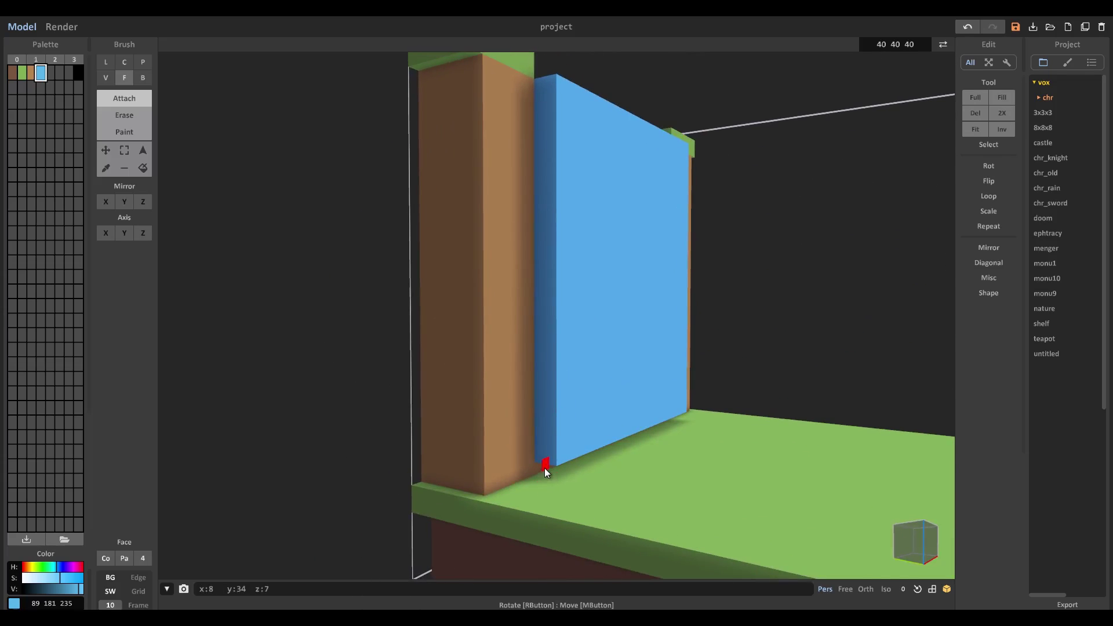
pyautogui.moveTo(545, 467); pyautogui.dragTo(612, 417, button='right')
pyautogui.scroll(5, 613, 418)
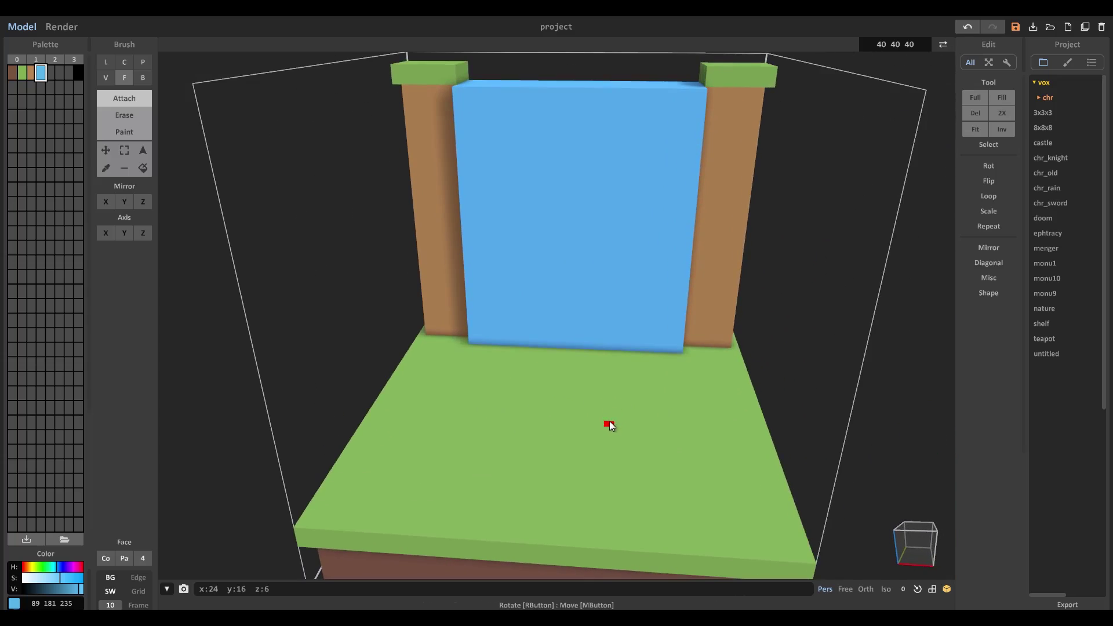
pyautogui.hotkey('ctrl', 'z')
# Step: Erase four successively narrower boxes from the ground, from wall to front edge, to carve a stepped channel four voxels deep
pyautogui.moveTo(613, 371)
pyautogui.mouseDown(button='right')
pyautogui.moveTo(441, 279)
pyautogui.moveTo(485, 293)
pyautogui.mouseUp(button='right')
pyautogui.click(121, 117)
pyautogui.click(142, 78)
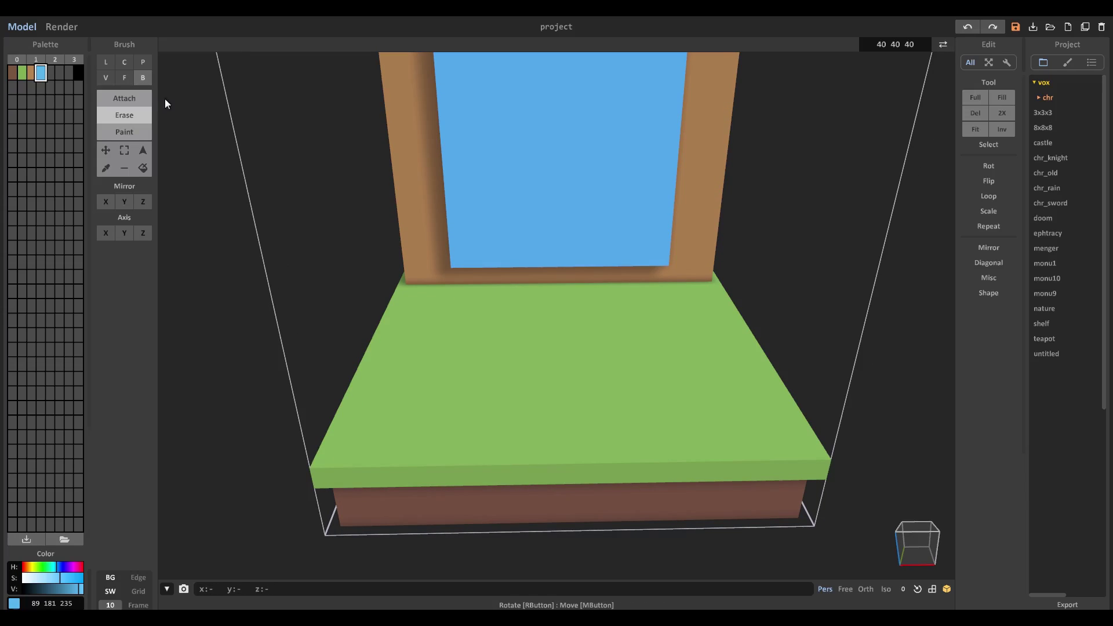
pyautogui.moveTo(458, 286); pyautogui.dragTo(729, 458)
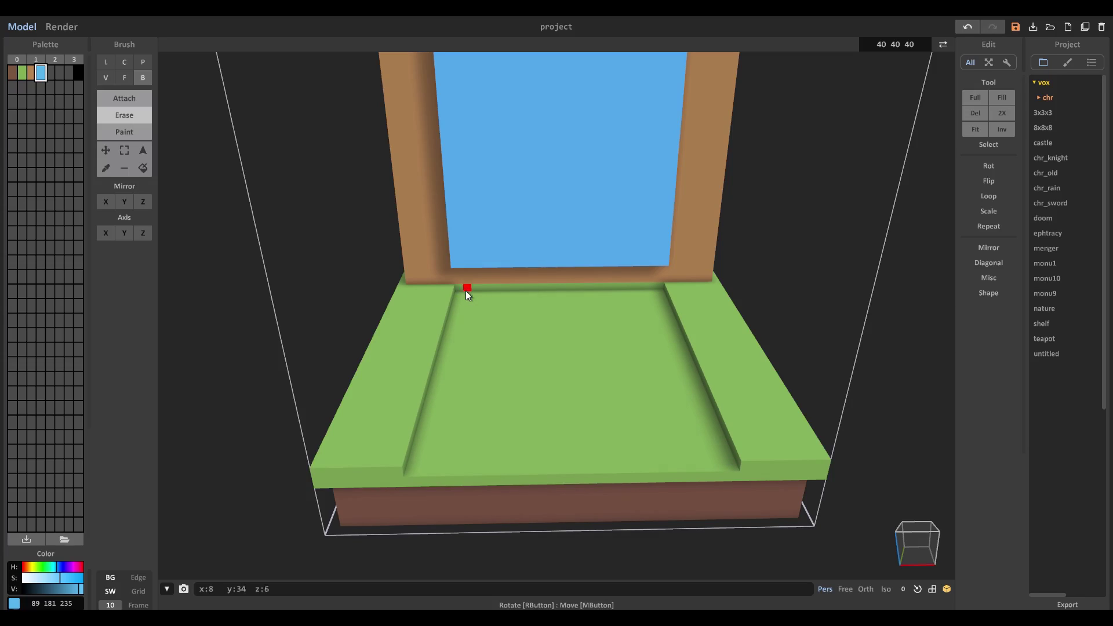
pyautogui.moveTo(478, 294); pyautogui.dragTo(713, 467)
pyautogui.moveTo(507, 301)
pyautogui.mouseDown()
pyautogui.moveTo(646, 483)
pyautogui.moveTo(662, 482)
pyautogui.mouseUp()
pyautogui.moveTo(555, 311); pyautogui.dragTo(624, 472)
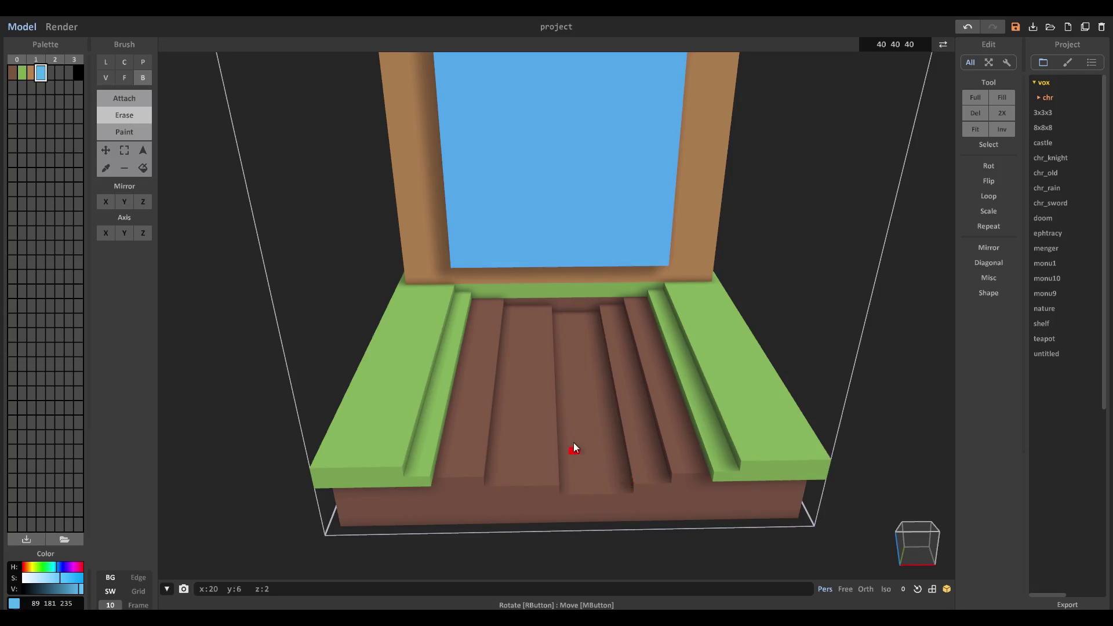
# Step: Paint the exposed green edge at the back of the channel tan with lines, matching the wall above
pyautogui.moveTo(574, 440)
pyautogui.mouseDown(button='right')
pyautogui.moveTo(607, 427)
pyautogui.moveTo(683, 459)
pyautogui.moveTo(584, 439)
pyautogui.mouseUp(button='right')
pyautogui.scroll(-5, 607, 428)
pyautogui.scroll(5, 582, 437)
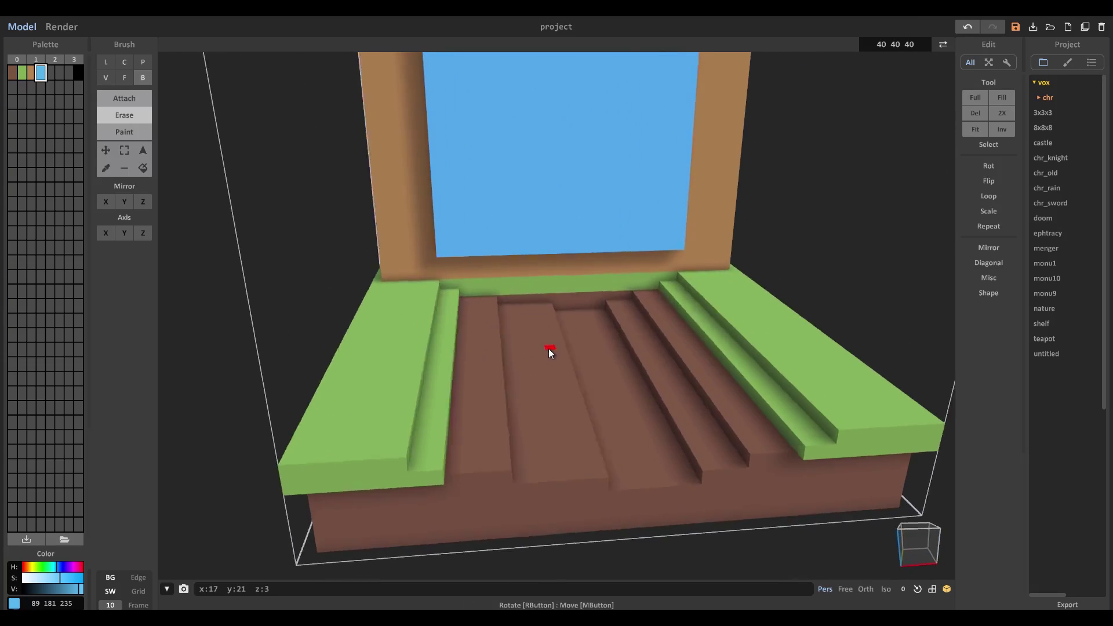
pyautogui.moveTo(547, 350); pyautogui.dragTo(534, 350, button='right')
pyautogui.click(31, 74)
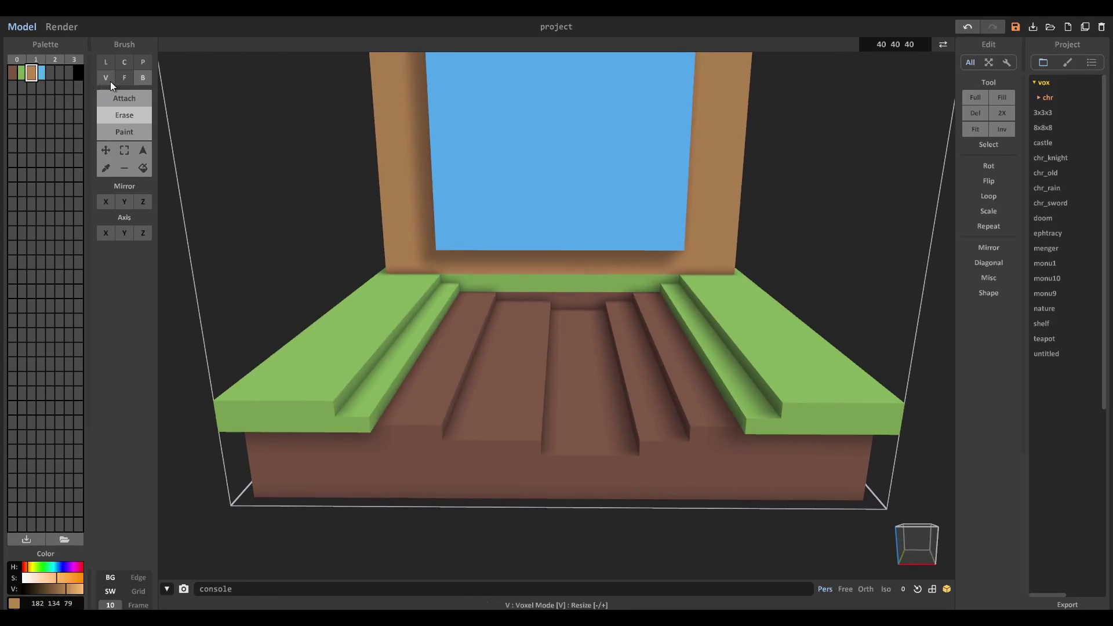
pyautogui.click(104, 61)
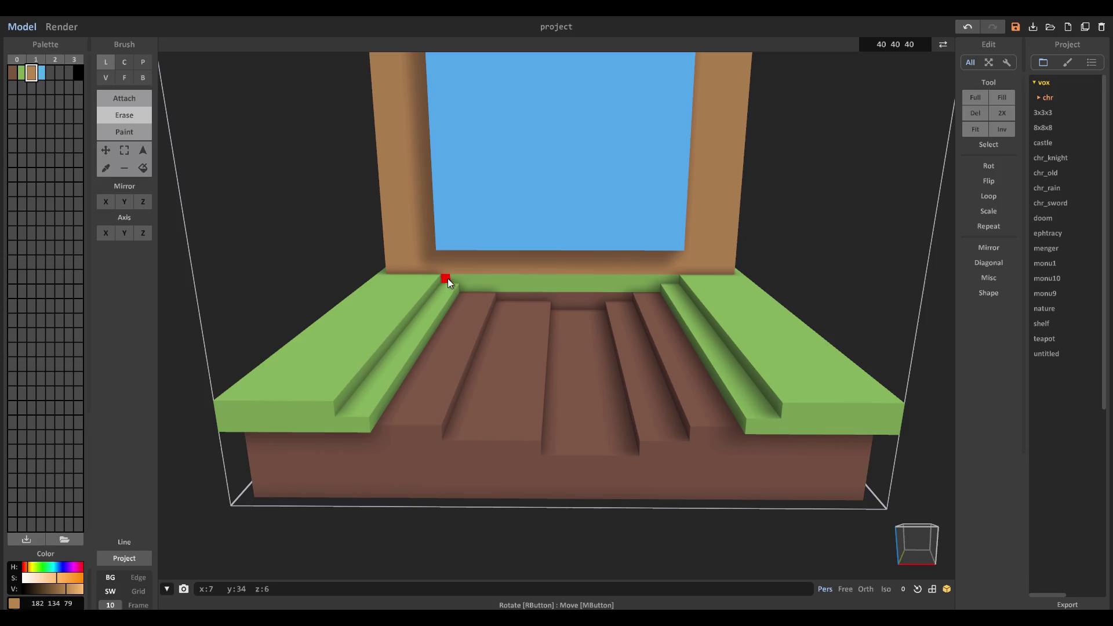
pyautogui.hotkey('ctrl', 'z')
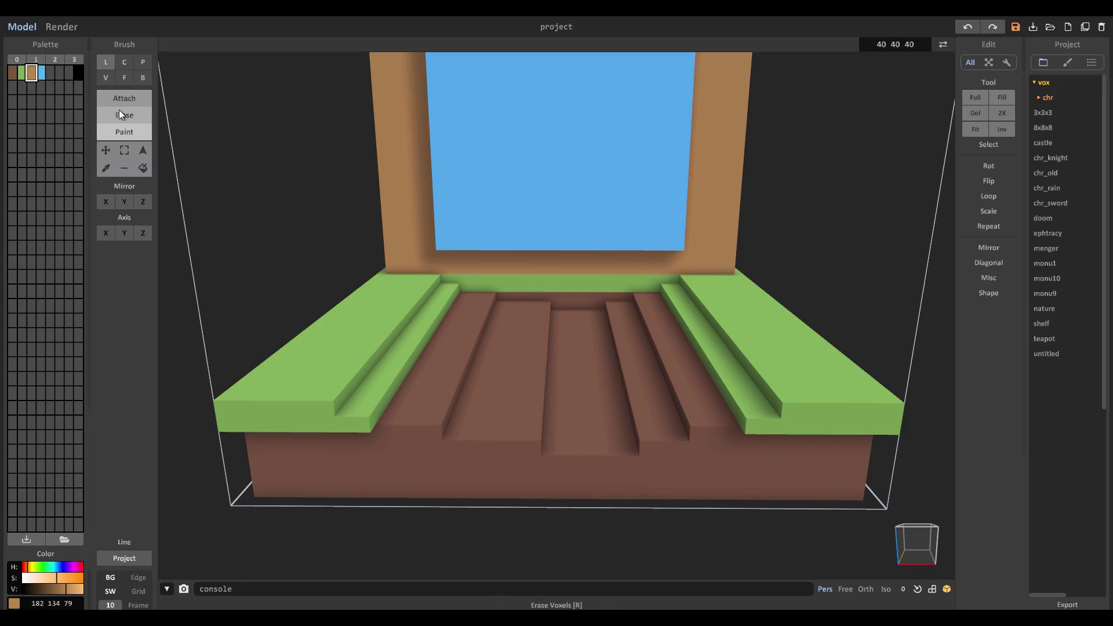
pyautogui.click(100, 127)
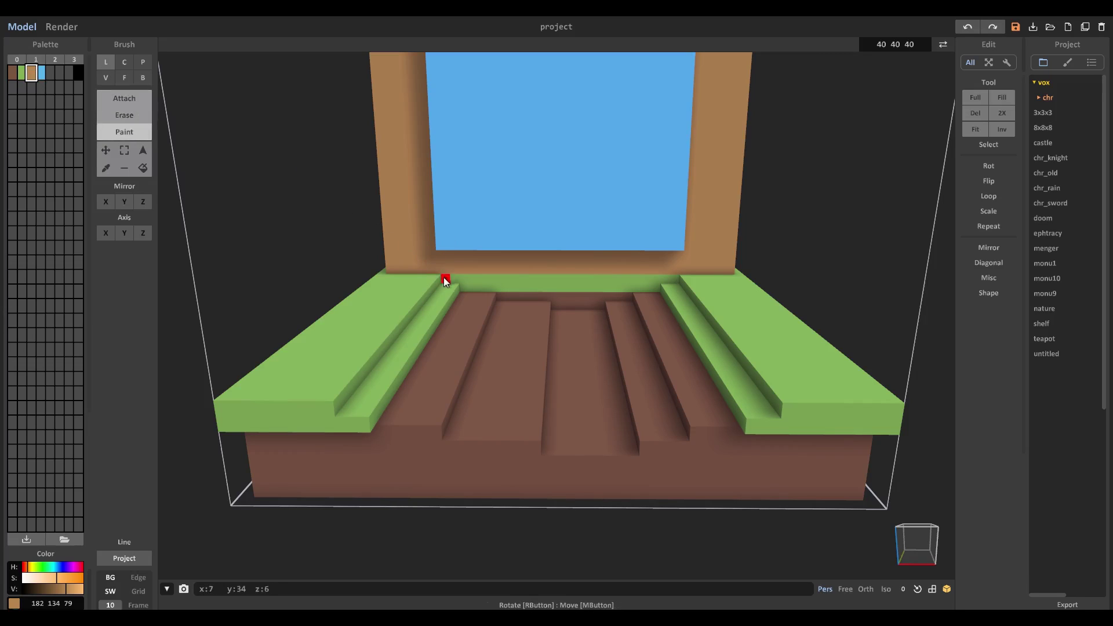
pyautogui.moveTo(447, 278); pyautogui.dragTo(602, 283)
pyautogui.moveTo(673, 284); pyautogui.dragTo(464, 285)
pyautogui.moveTo(656, 284)
pyautogui.mouseDown(button='right')
pyautogui.moveTo(414, 299)
pyautogui.moveTo(657, 297)
pyautogui.mouseUp(button='right')
pyautogui.moveTo(732, 286)
pyautogui.mouseDown()
pyautogui.moveTo(366, 273)
pyautogui.moveTo(375, 298)
pyautogui.moveTo(728, 299)
pyautogui.mouseUp()
pyautogui.moveTo(732, 295); pyautogui.dragTo(513, 335, button='right')
# Step: Fill the stepped channel with blue water layers in Face attach mode, up to the level of the lower grass ledges
pyautogui.click(41, 72)
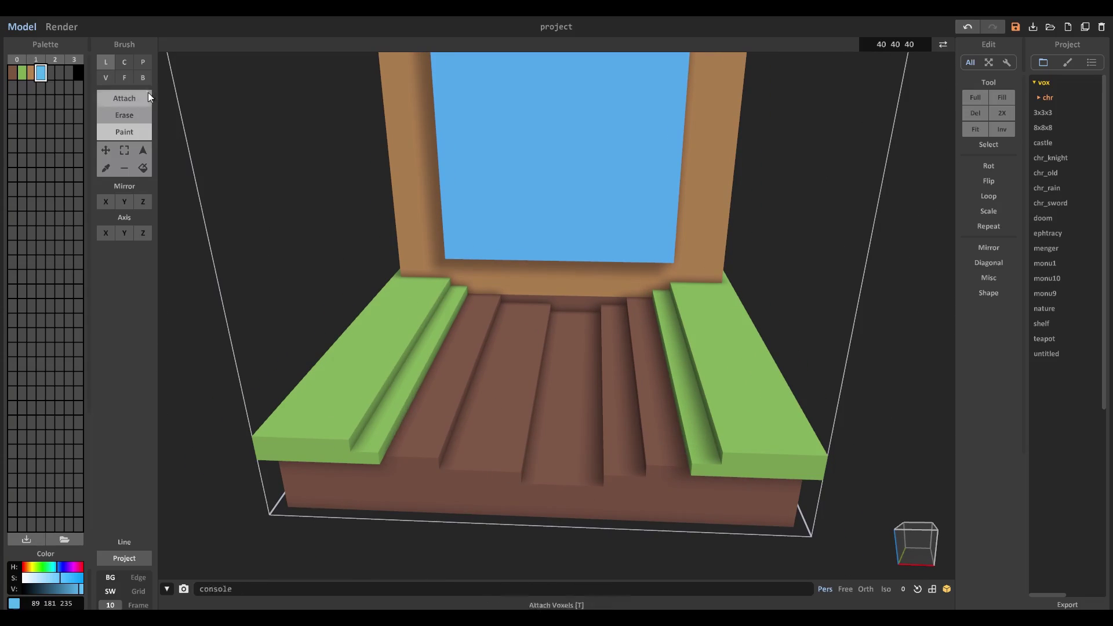
pyautogui.click(124, 77)
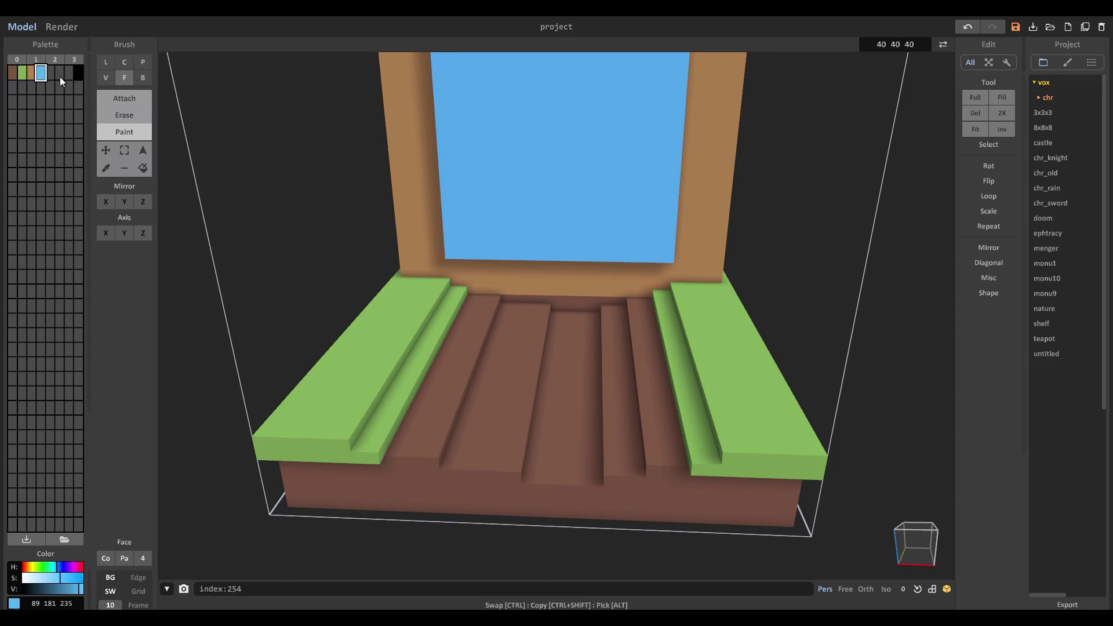
pyautogui.click(571, 380)
pyautogui.hotkey('ctrl', 'z')
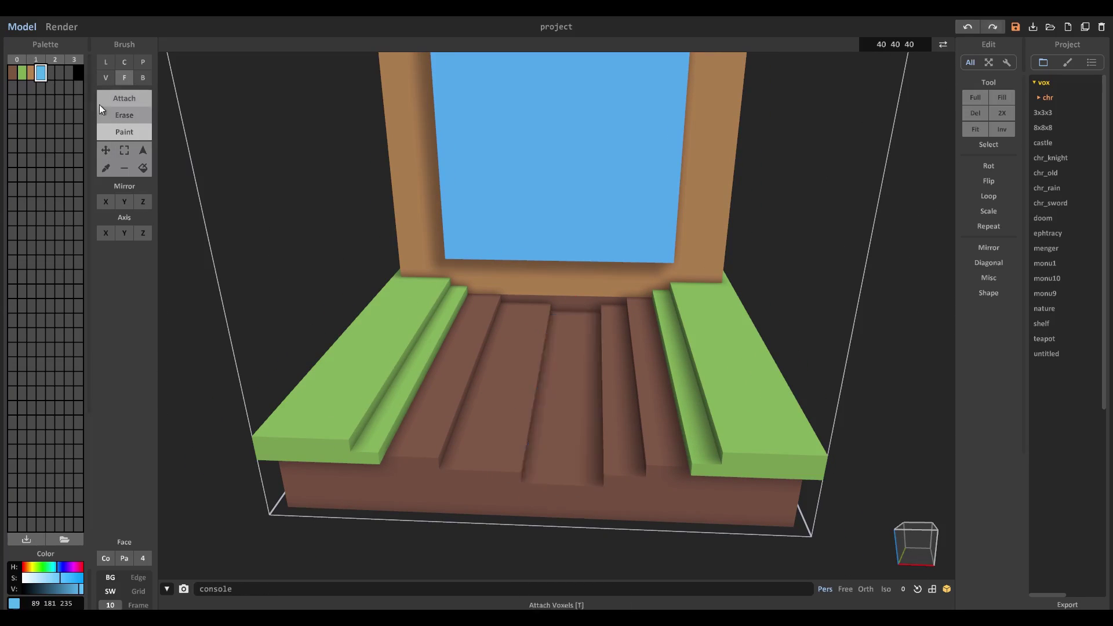
pyautogui.click(110, 98)
pyautogui.click(571, 396)
pyautogui.click(533, 419)
pyautogui.click(579, 407)
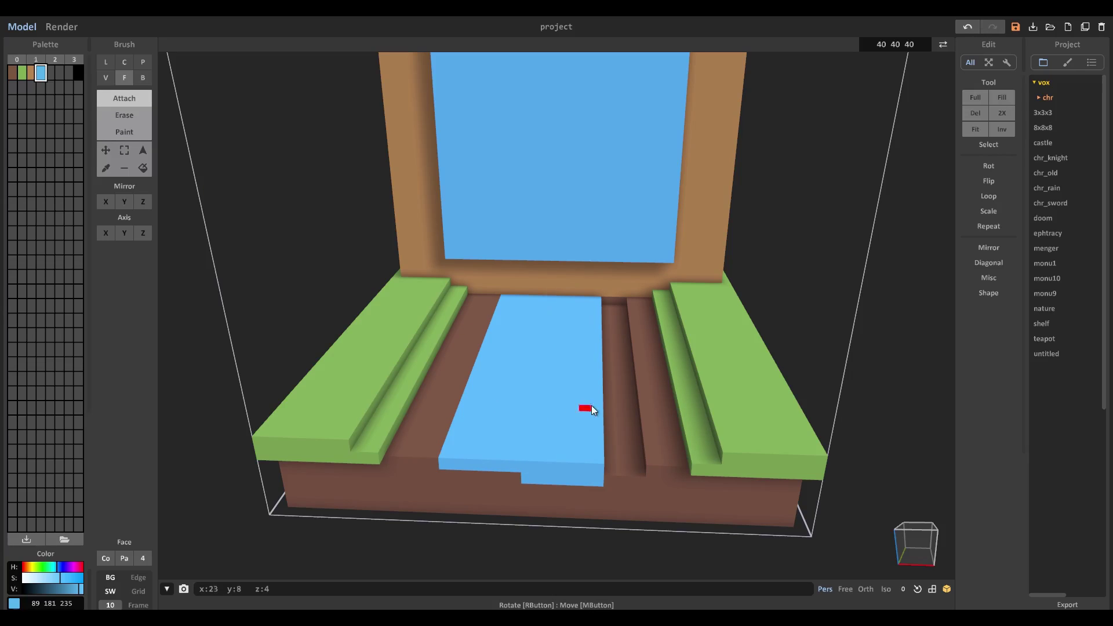
pyautogui.click(622, 387)
pyautogui.click(653, 375)
pyautogui.click(592, 373)
pyautogui.click(439, 361)
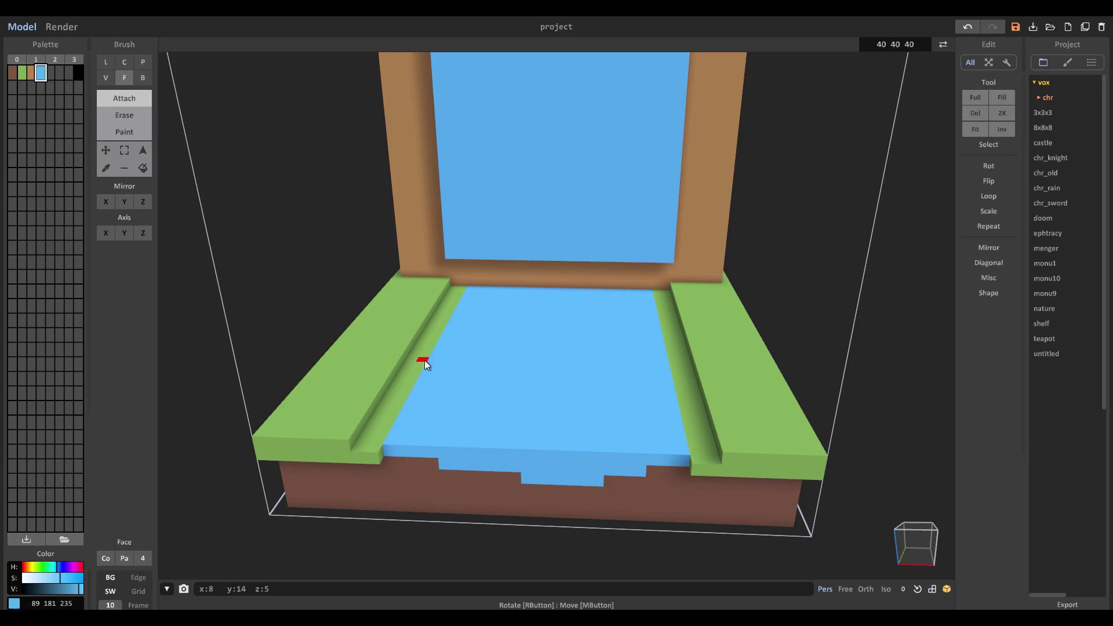
pyautogui.click(422, 360)
pyautogui.click(443, 366)
pyautogui.click(670, 365)
pyautogui.moveTo(454, 297); pyautogui.dragTo(531, 266, button='right')
pyautogui.scroll(5, 537, 269)
pyautogui.hotkey('ctrl', 'z')
pyautogui.hotkey('ctrl', 'z')
pyautogui.scroll(-1, 621, 378)
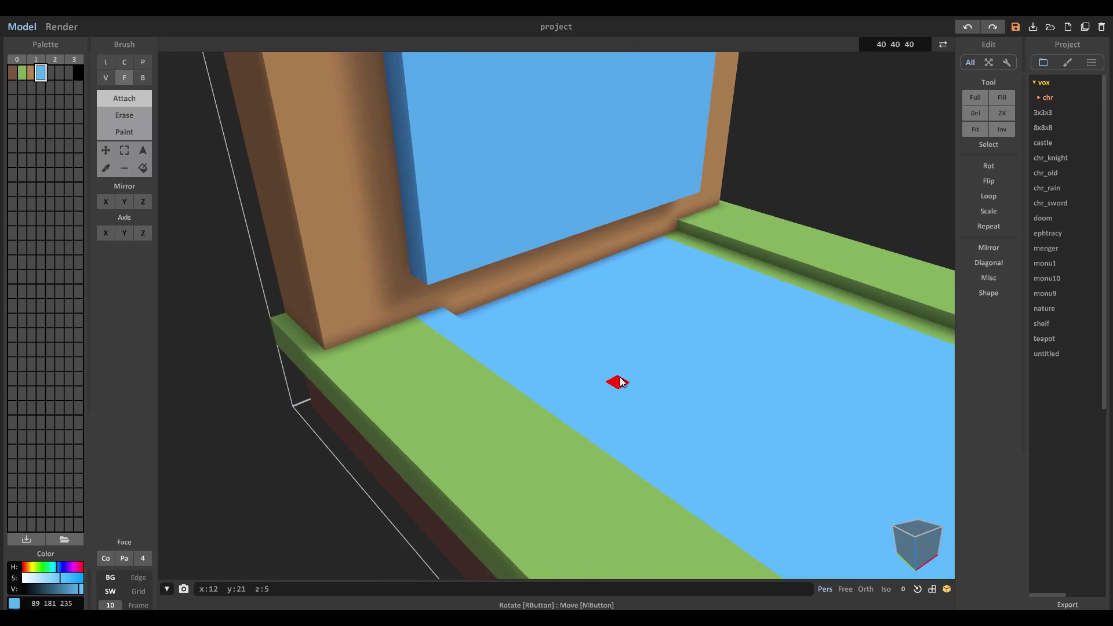
pyautogui.moveTo(622, 379); pyautogui.dragTo(530, 374, button='right')
pyautogui.hotkey('ctrl', 'z')
pyautogui.scroll(-3, 524, 371)
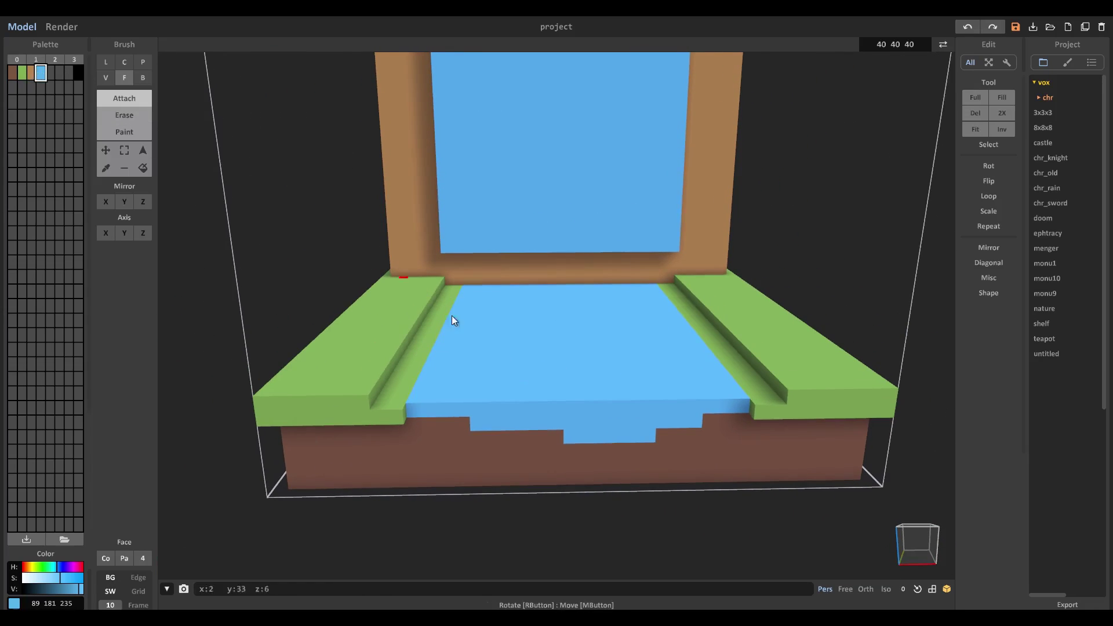
# Step: Erase the overhanging front voxels of both lower grass ledges so they end flush with the earth and water
pyautogui.moveTo(458, 325); pyautogui.dragTo(400, 313, button='right')
pyautogui.click(117, 115)
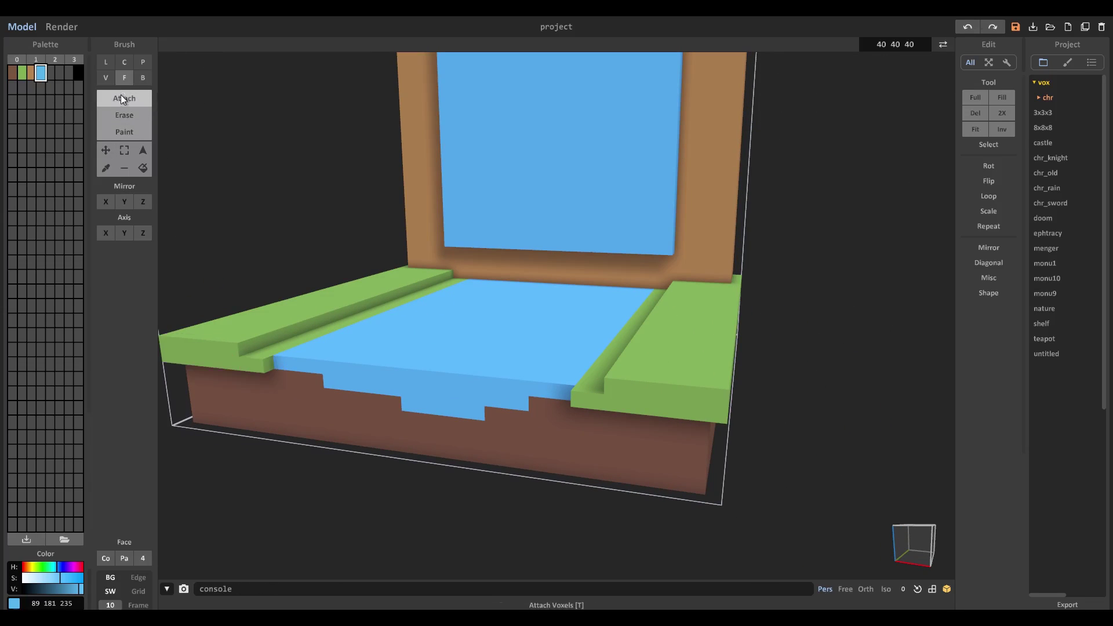
pyautogui.click(107, 77)
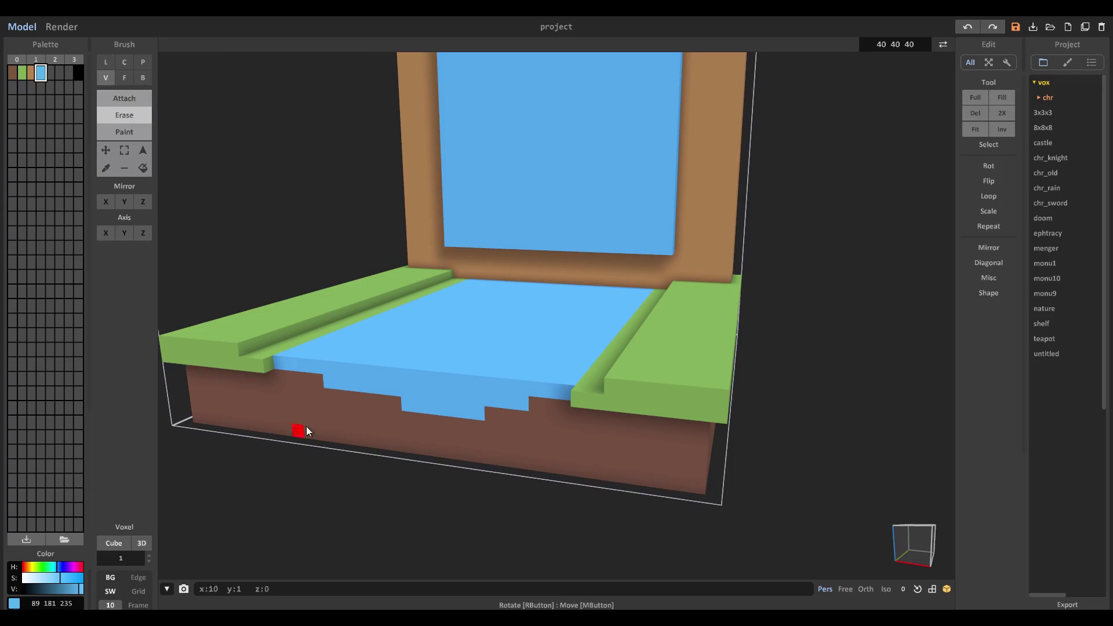
pyautogui.moveTo(243, 365); pyautogui.dragTo(374, 422, button='right')
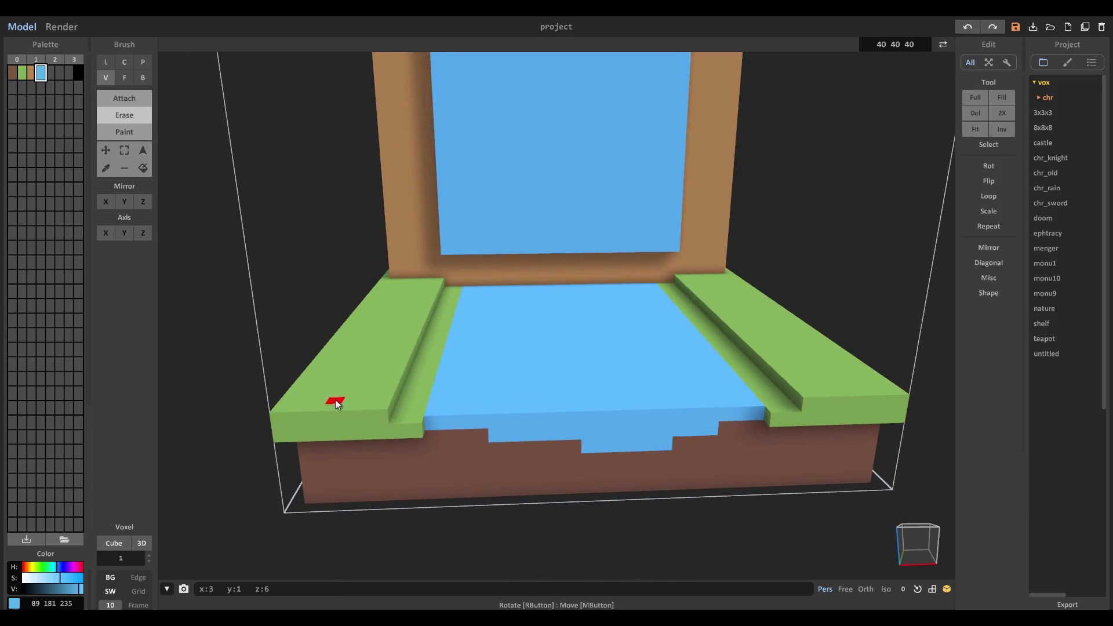
pyautogui.moveTo(395, 436); pyautogui.dragTo(415, 432)
pyautogui.moveTo(777, 419); pyautogui.dragTo(794, 419)
pyautogui.moveTo(764, 437); pyautogui.dragTo(711, 436, button='right')
# Step: Paint both lower grass ledges beside the river blue with the Face brush
pyautogui.click(123, 132)
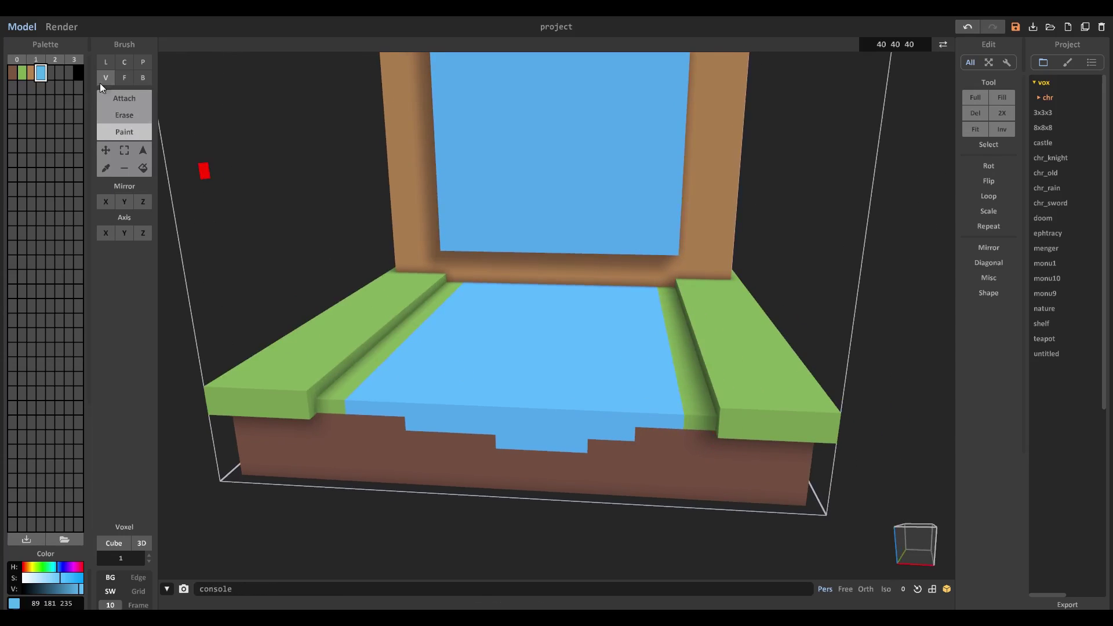
pyautogui.click(125, 77)
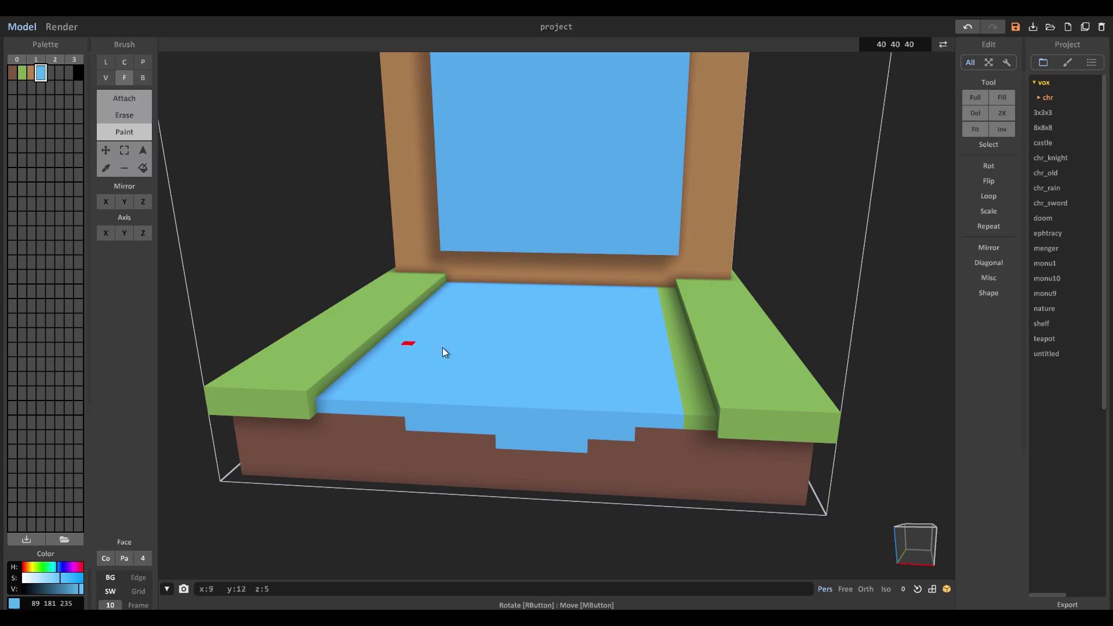
pyautogui.click(690, 376)
# Step: Extrude the underside of the waterfall downward until it meets the river surface
pyautogui.moveTo(513, 387); pyautogui.dragTo(570, 387, button='right')
pyautogui.scroll(-4, 563, 394)
pyautogui.moveTo(529, 423); pyautogui.dragTo(501, 415, button='right')
pyautogui.scroll(8, 503, 289)
pyautogui.moveTo(506, 264)
pyautogui.mouseDown(button='right')
pyautogui.moveTo(489, 228)
pyautogui.moveTo(499, 231)
pyautogui.mouseUp(button='right')
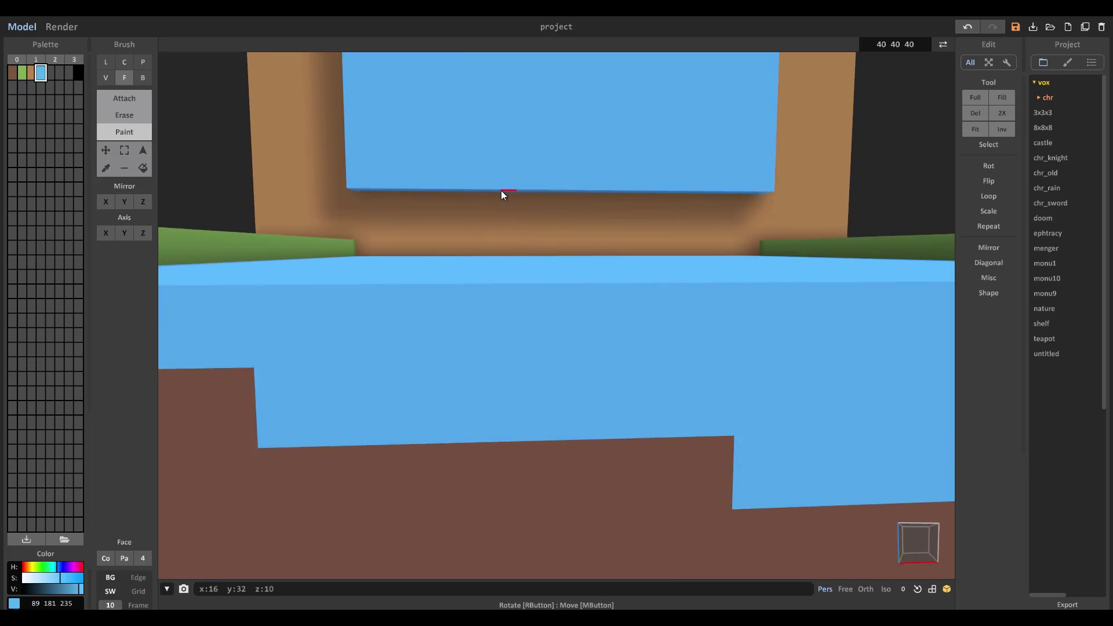
pyautogui.click(135, 95)
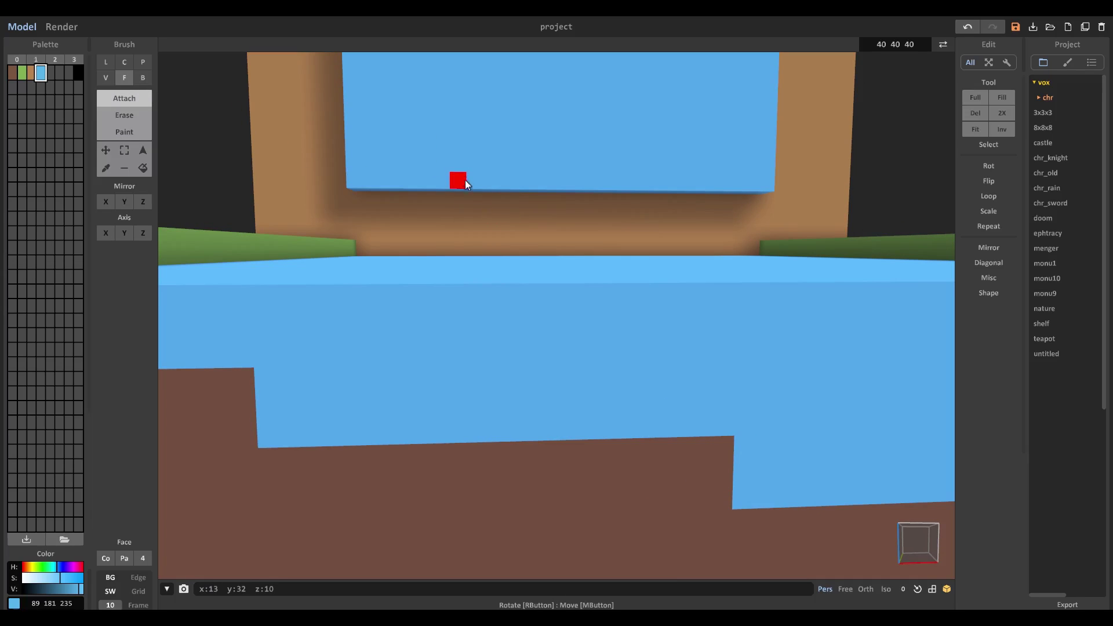
pyautogui.moveTo(470, 191); pyautogui.dragTo(471, 245)
pyautogui.moveTo(471, 245); pyautogui.dragTo(621, 364, button='right')
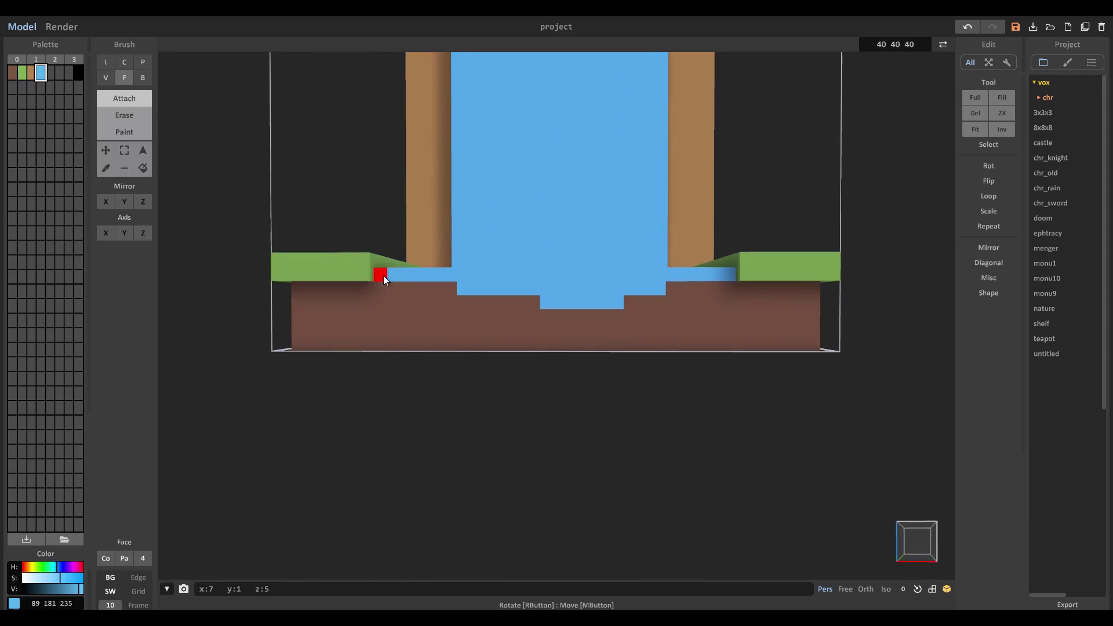
# Step: Attach a blue line of voxels along the river's front edge between the grass banks and extrude it down over the earth
pyautogui.click(106, 62)
pyautogui.moveTo(381, 273); pyautogui.dragTo(719, 273)
pyautogui.moveTo(616, 297)
pyautogui.mouseDown(button='right')
pyautogui.moveTo(638, 285)
pyautogui.moveTo(377, 221)
pyautogui.mouseUp(button='right')
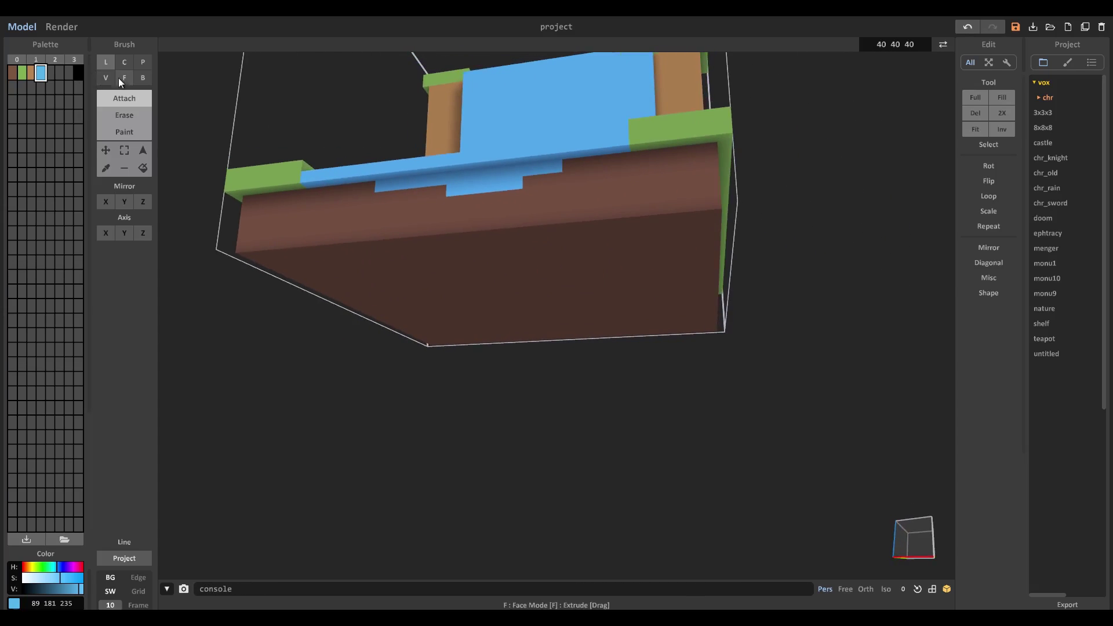
pyautogui.click(120, 78)
pyautogui.moveTo(326, 174); pyautogui.dragTo(321, 224)
# Step: Set the empty palette color beside the blue to a near-white with RGB 237 251 255
pyautogui.moveTo(323, 225); pyautogui.dragTo(436, 366, button='right')
pyautogui.scroll(3, 436, 366)
pyautogui.scroll(-3, 437, 366)
pyautogui.click(50, 73)
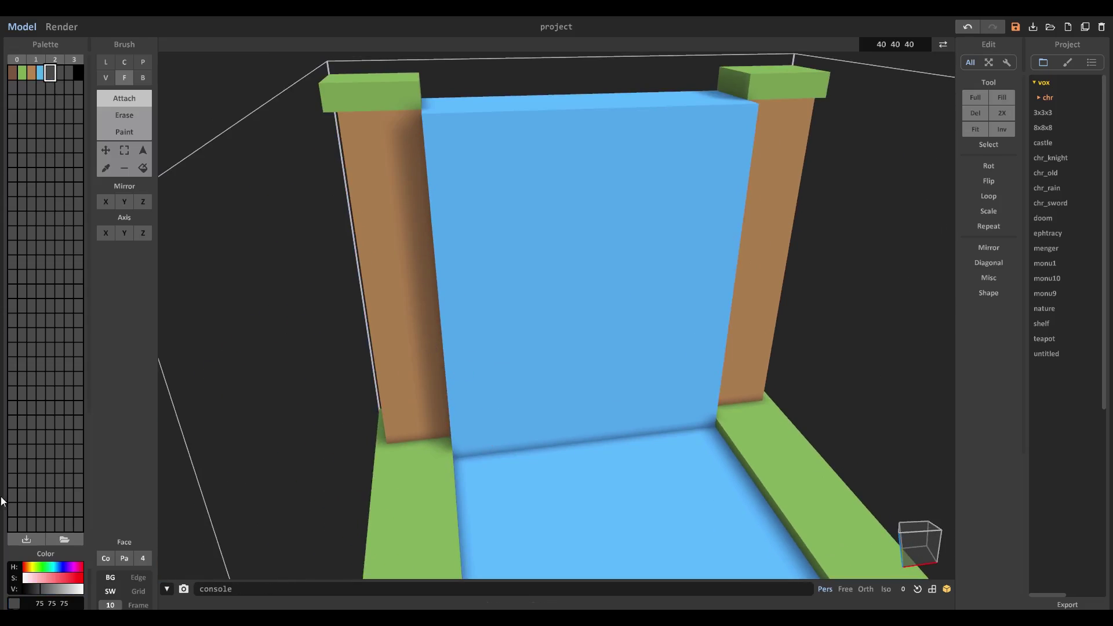
pyautogui.click(55, 567)
pyautogui.click(27, 578)
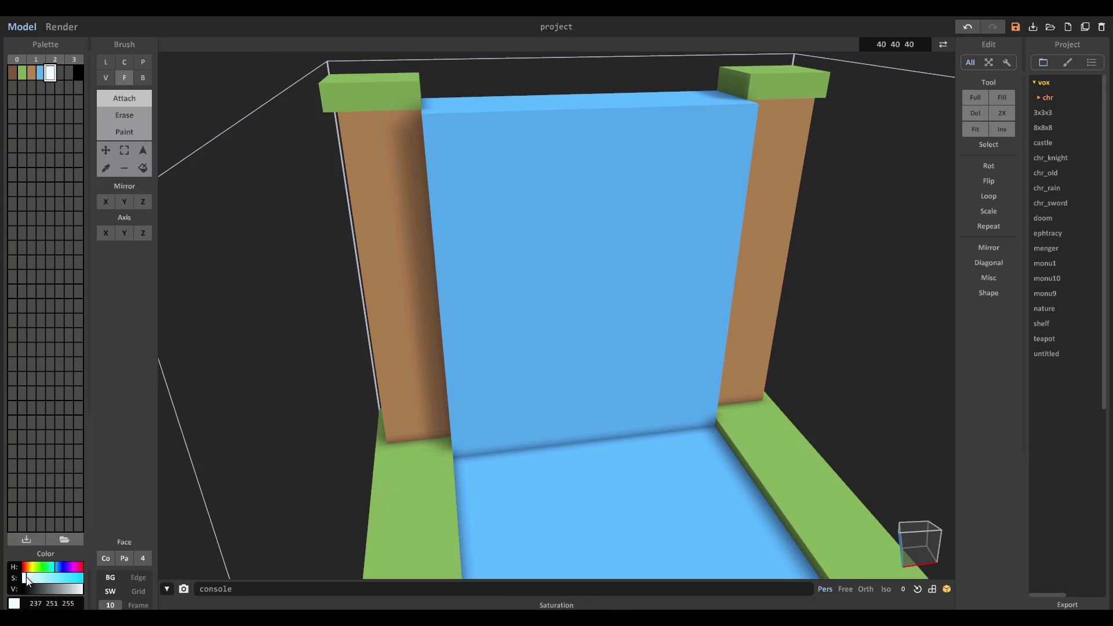
# Step: Paint staggered vertical near-white streaks down the front face of the waterfall with the Line brush
pyautogui.moveTo(464, 139); pyautogui.dragTo(429, 135, button='right')
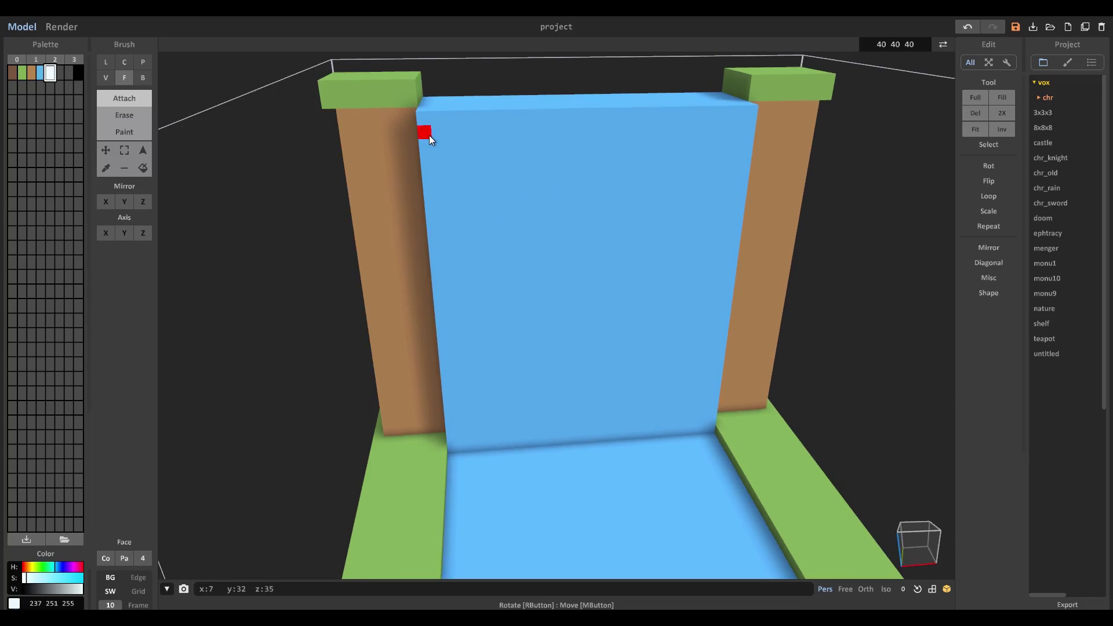
pyautogui.click(105, 62)
pyautogui.click(124, 133)
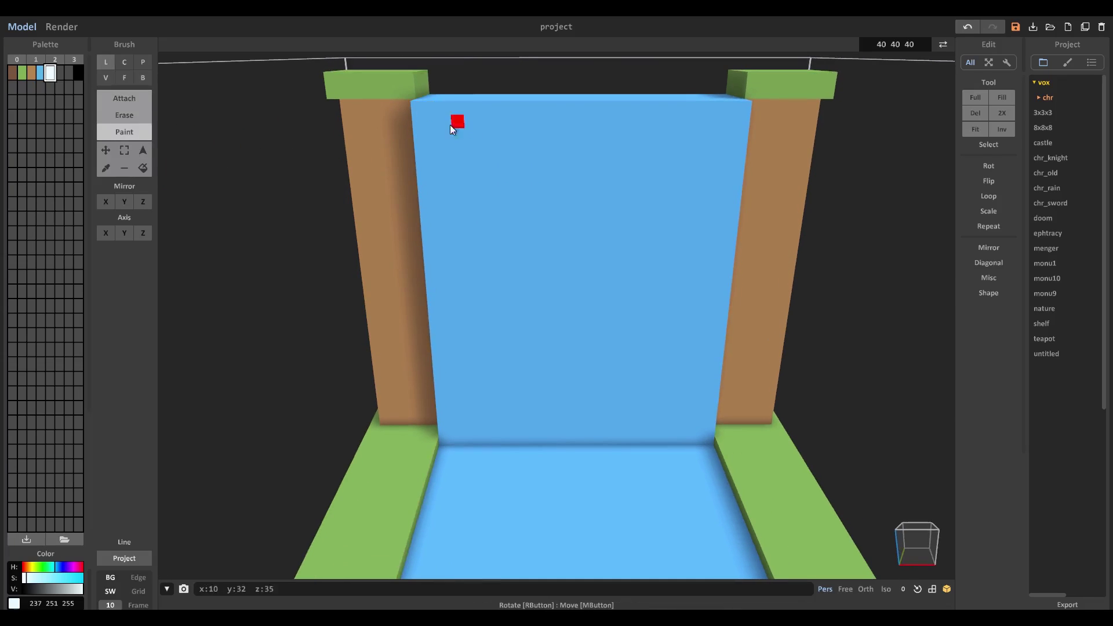
pyautogui.moveTo(470, 107)
pyautogui.mouseDown()
pyautogui.moveTo(467, 243)
pyautogui.moveTo(492, 416)
pyautogui.moveTo(480, 444)
pyautogui.moveTo(481, 113)
pyautogui.moveTo(506, 444)
pyautogui.moveTo(487, 438)
pyautogui.mouseUp()
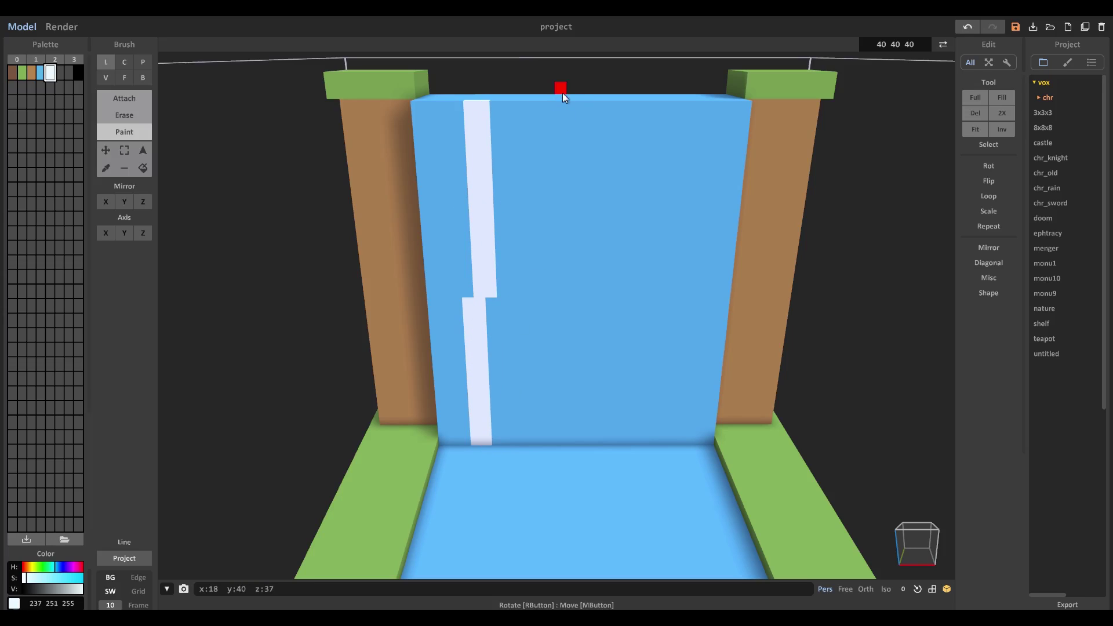
pyautogui.moveTo(586, 104)
pyautogui.mouseDown()
pyautogui.moveTo(597, 426)
pyautogui.moveTo(601, 440)
pyautogui.moveTo(599, 107)
pyautogui.moveTo(613, 441)
pyautogui.mouseUp()
pyautogui.moveTo(704, 110)
pyautogui.mouseDown()
pyautogui.moveTo(656, 436)
pyautogui.moveTo(669, 444)
pyautogui.mouseUp()
pyautogui.moveTo(521, 119); pyautogui.dragTo(548, 438)
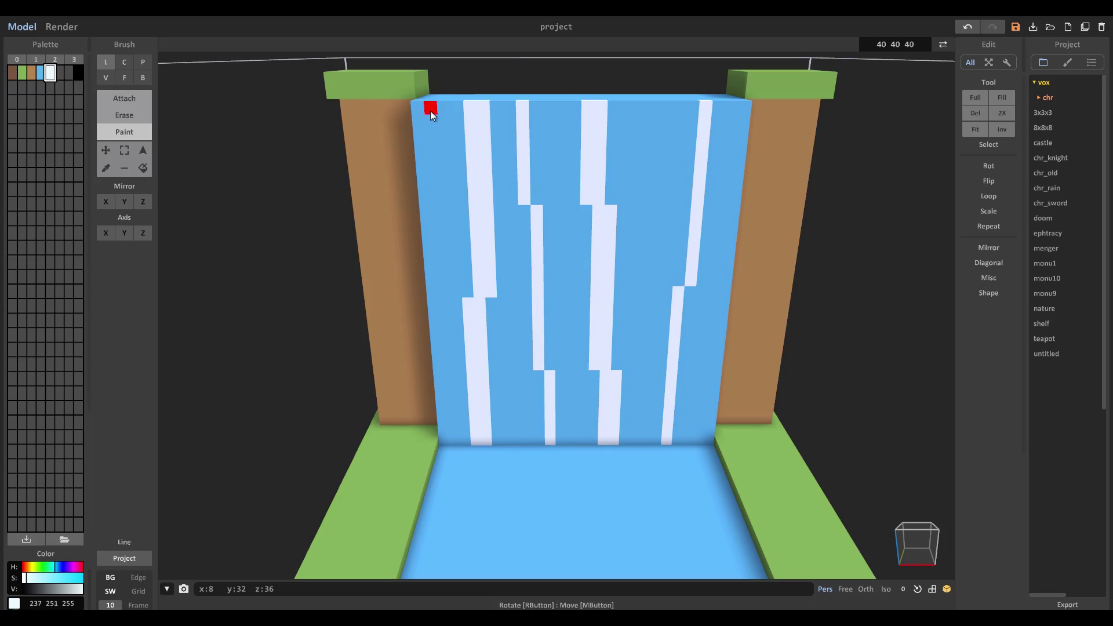
pyautogui.moveTo(430, 110); pyautogui.dragTo(448, 441)
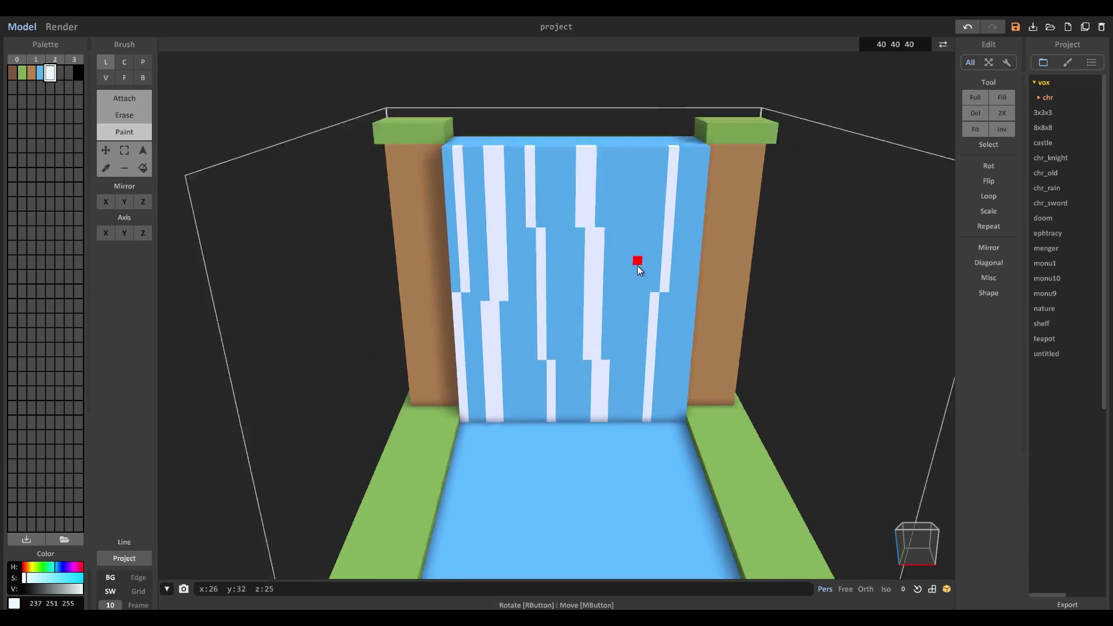
pyautogui.hotkey('ctrl', 'z')
pyautogui.scroll(5, 638, 267)
pyautogui.moveTo(636, 90)
pyautogui.mouseDown()
pyautogui.moveTo(645, 461)
pyautogui.moveTo(642, 449)
pyautogui.mouseUp()
# Step: Paint an irregular near-white foam band along the waterfall's base with a Voxel brush of size 4
pyautogui.scroll(-5, 642, 444)
pyautogui.moveTo(642, 444)
pyautogui.mouseDown(button='right')
pyautogui.moveTo(674, 437)
pyautogui.moveTo(591, 434)
pyautogui.mouseUp(button='right')
pyautogui.scroll(4, 590, 434)
pyautogui.moveTo(589, 434); pyautogui.dragTo(565, 330, button='middle')
pyautogui.moveTo(565, 330); pyautogui.dragTo(544, 366, button='right')
pyautogui.scroll(3, 539, 364)
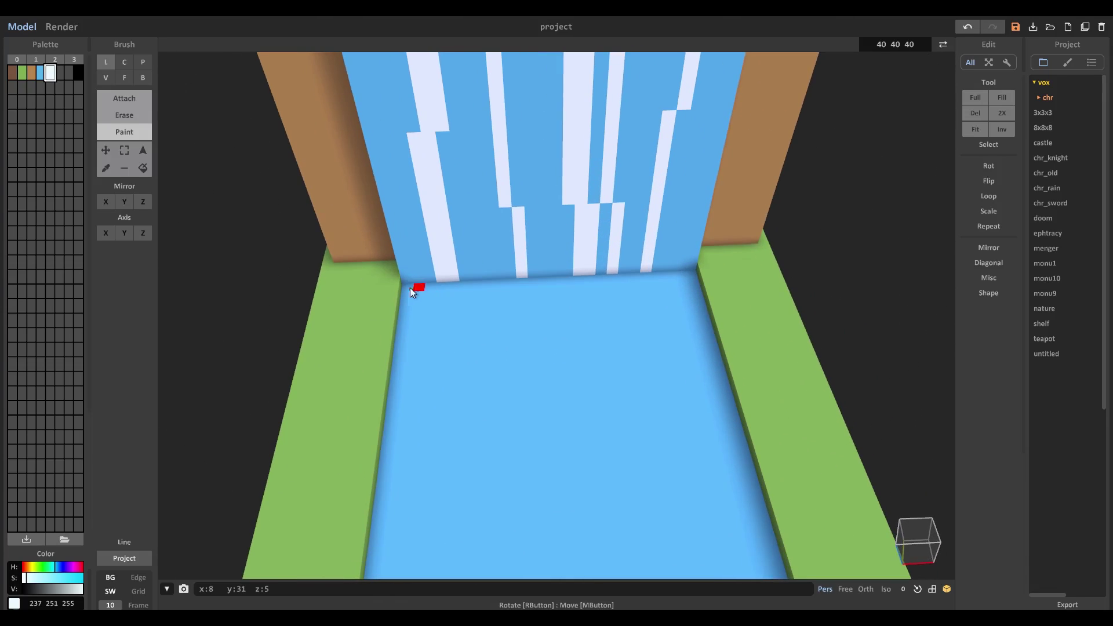
pyautogui.moveTo(482, 307); pyautogui.dragTo(469, 241, button='right')
pyautogui.click(107, 78)
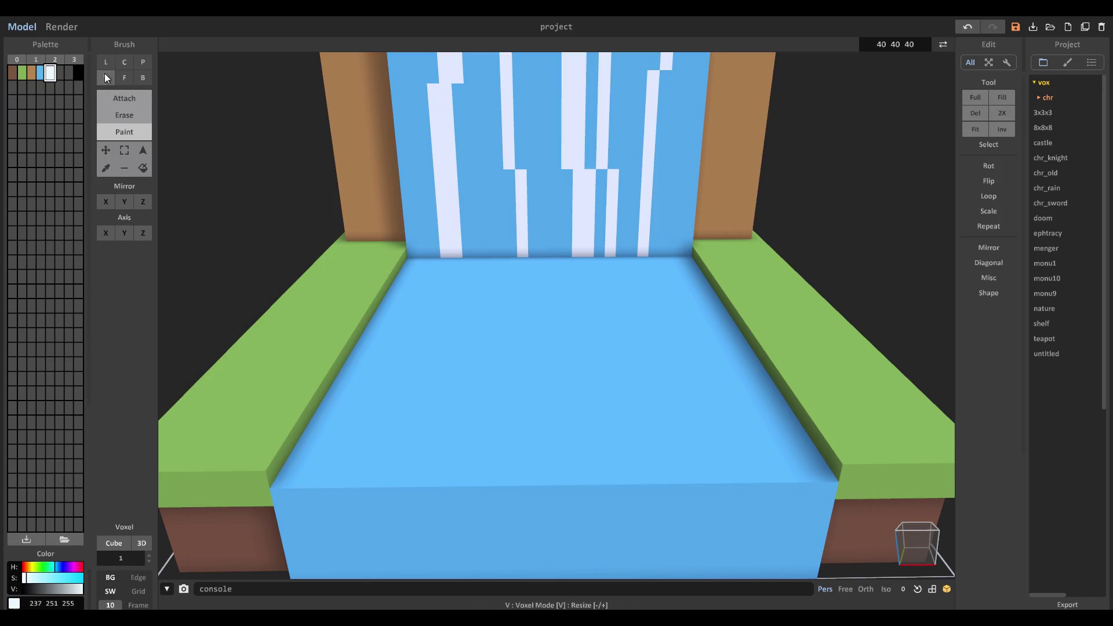
pyautogui.click(118, 99)
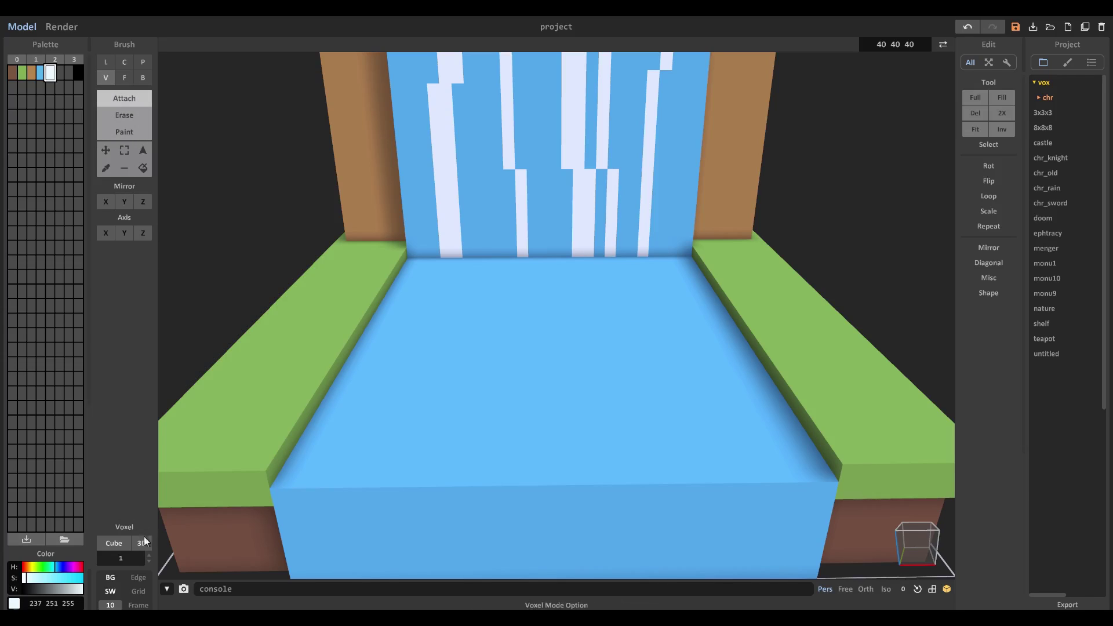
pyautogui.click(124, 132)
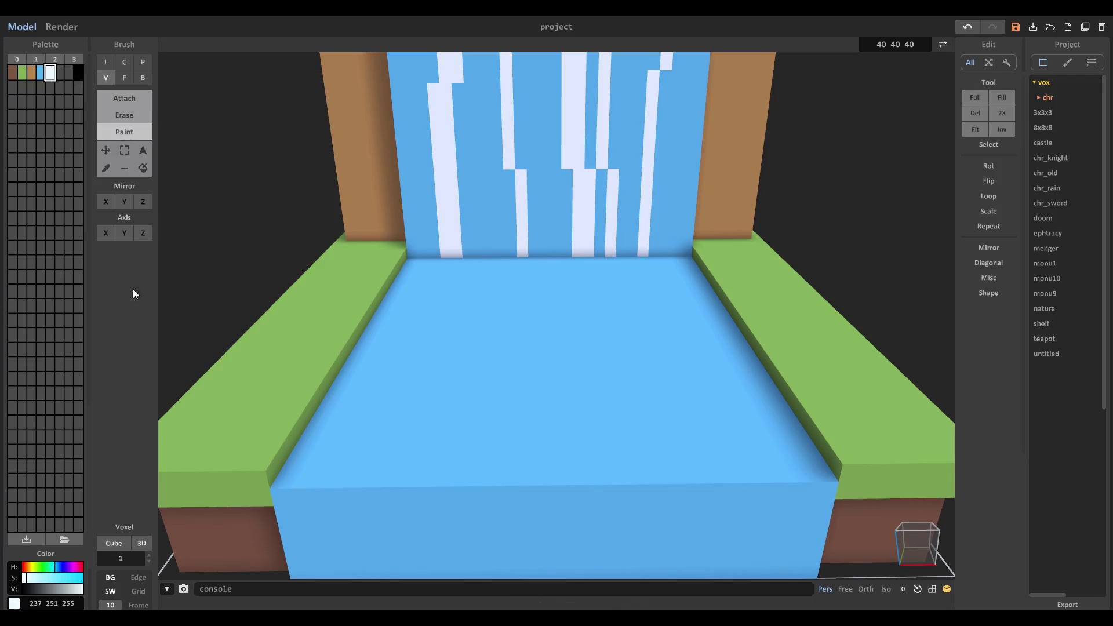
pyautogui.moveTo(149, 555); pyautogui.dragTo(153, 548)
pyautogui.moveTo(442, 251)
pyautogui.mouseDown()
pyautogui.moveTo(475, 232)
pyautogui.moveTo(498, 250)
pyautogui.moveTo(677, 249)
pyautogui.mouseUp()
pyautogui.click(558, 234)
pyautogui.scroll(-5, 558, 235)
pyautogui.click(590, 238)
# Step: Paint an uneven near-white foam strip across the river surface at the foot of the waterfall
pyautogui.scroll(-5, 591, 238)
pyautogui.moveTo(591, 240)
pyautogui.mouseDown(button='right')
pyautogui.moveTo(624, 291)
pyautogui.moveTo(586, 309)
pyautogui.moveTo(484, 302)
pyautogui.mouseUp(button='right')
pyautogui.scroll(5, 579, 310)
pyautogui.moveTo(472, 281); pyautogui.dragTo(538, 289)
pyautogui.moveTo(615, 290)
pyautogui.mouseDown()
pyautogui.moveTo(632, 298)
pyautogui.moveTo(591, 296)
pyautogui.mouseUp()
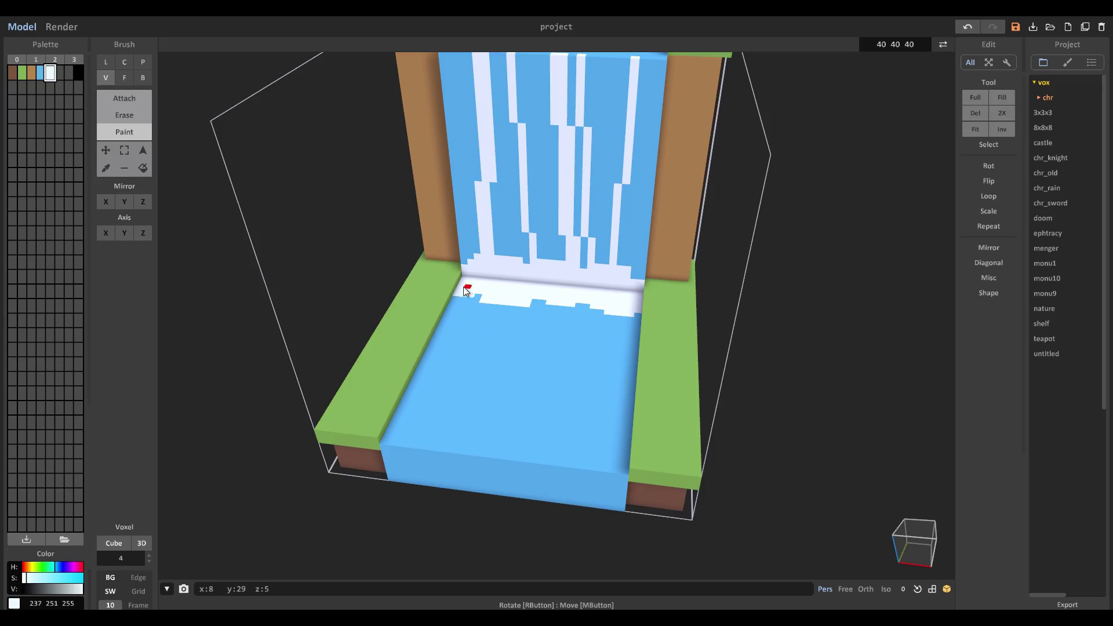
# Step: Attach scattered near-white foam blocks along the waterfall's foot and lower face with a Sphere-shaped Voxel brush of size 2
pyautogui.scroll(-5, 615, 310)
pyautogui.moveTo(586, 327)
pyautogui.mouseDown(button='right')
pyautogui.moveTo(669, 304)
pyautogui.moveTo(568, 331)
pyautogui.mouseUp(button='right')
pyautogui.scroll(6, 497, 315)
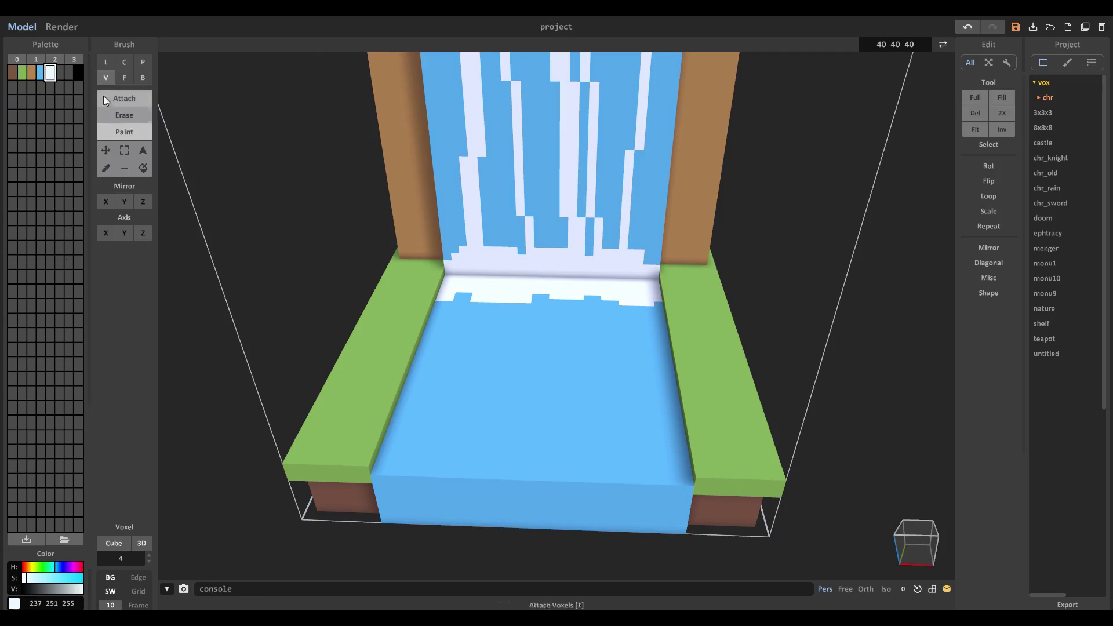
pyautogui.click(117, 546)
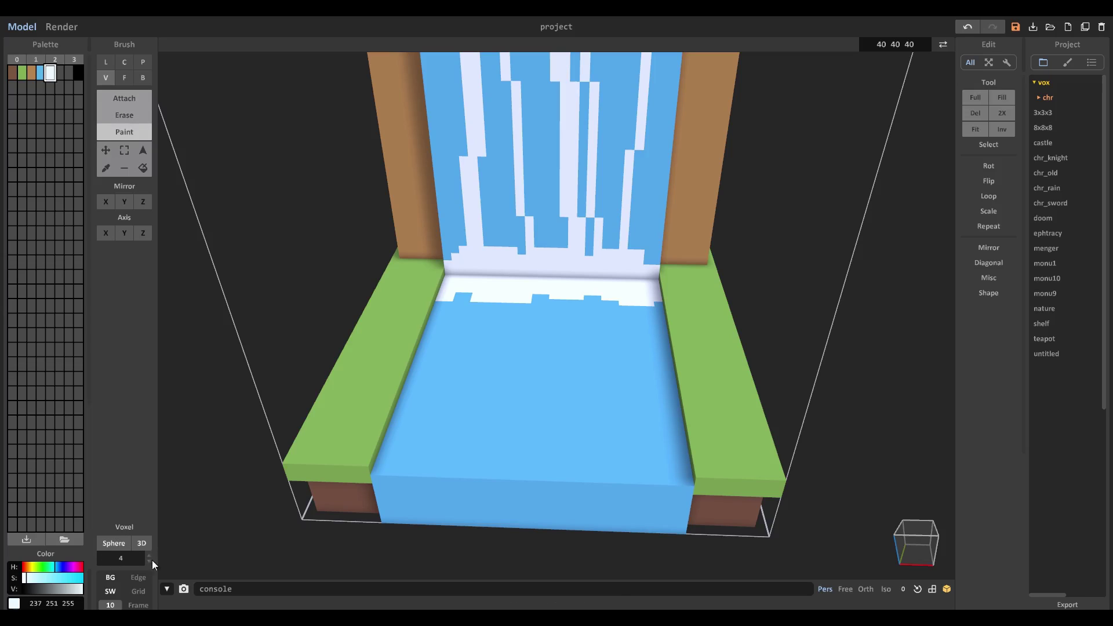
pyautogui.moveTo(149, 560); pyautogui.dragTo(149, 566)
pyautogui.press('t')
pyautogui.click(457, 277)
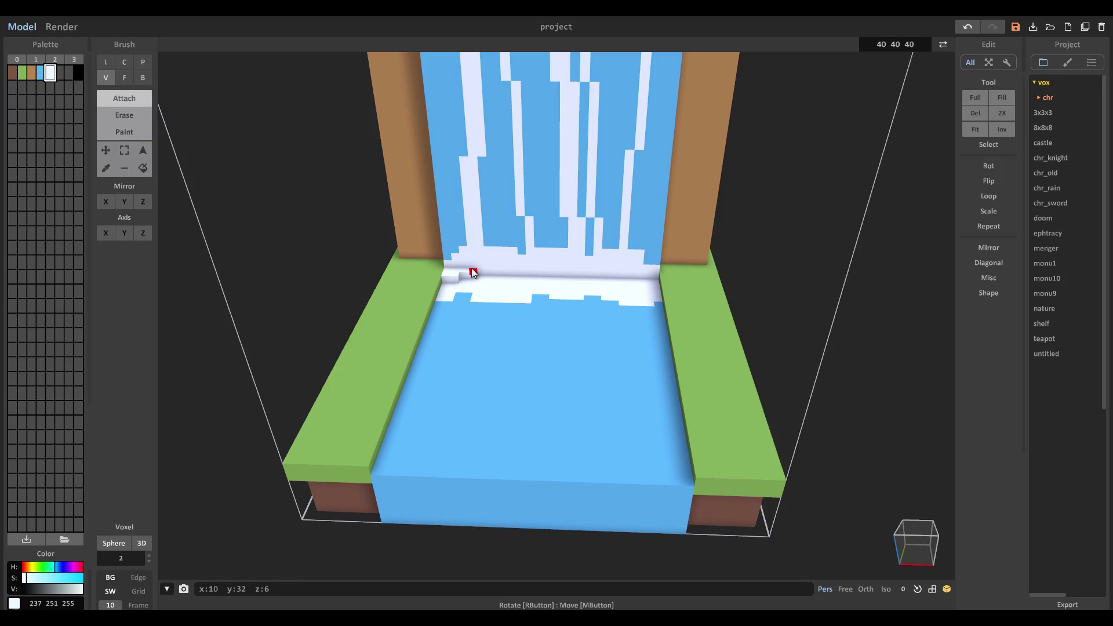
pyautogui.click(519, 277)
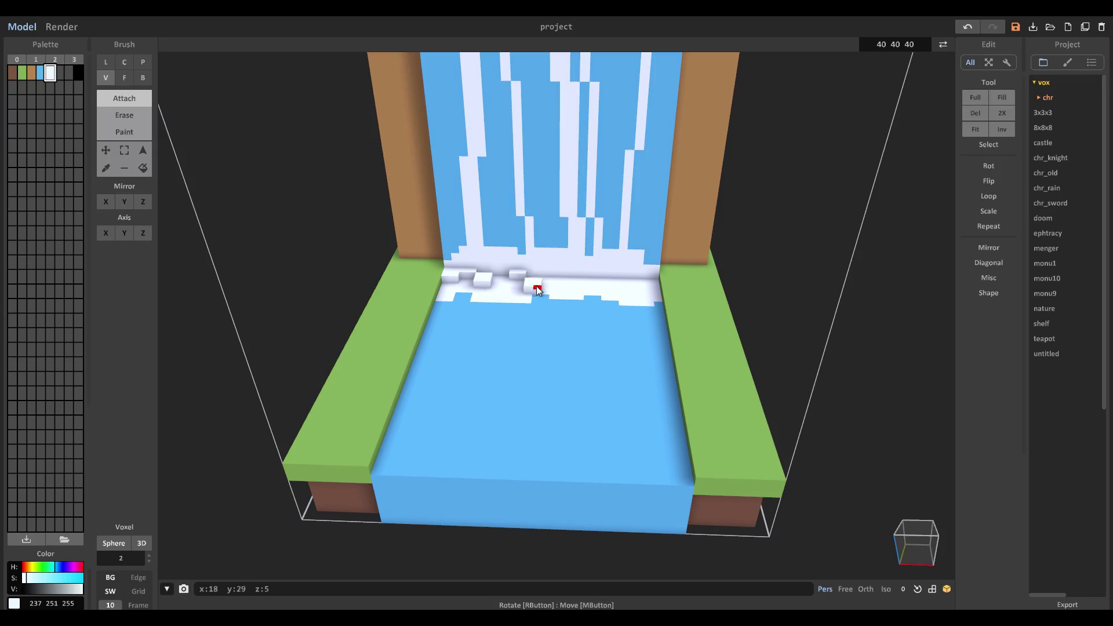
pyautogui.click(537, 286)
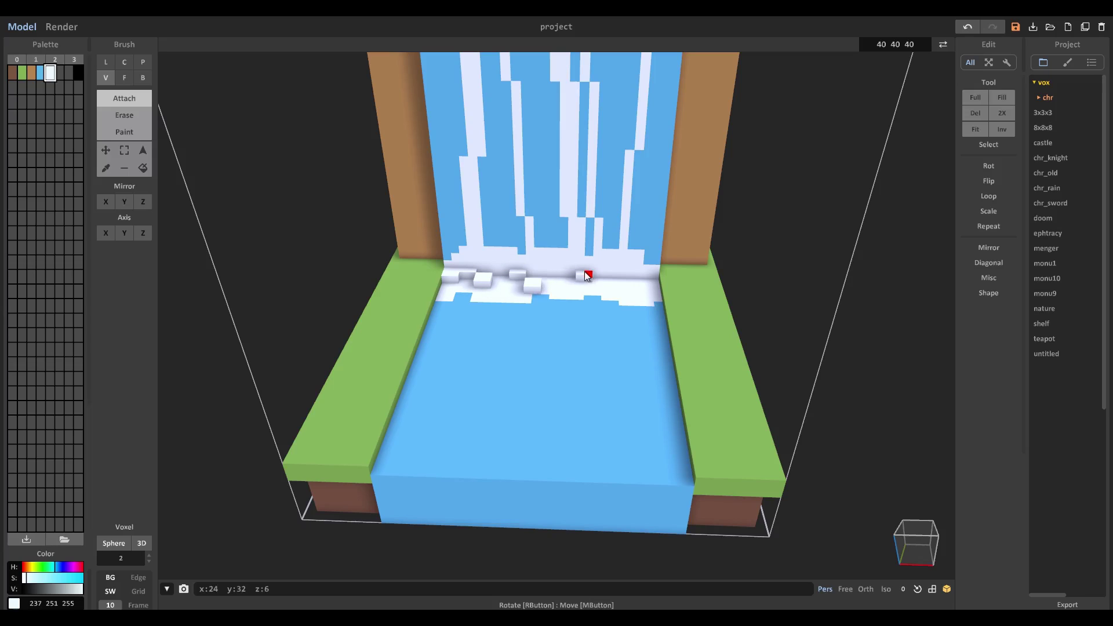
pyautogui.click(653, 281)
pyautogui.hotkey('ctrl', 'z')
pyautogui.click(636, 294)
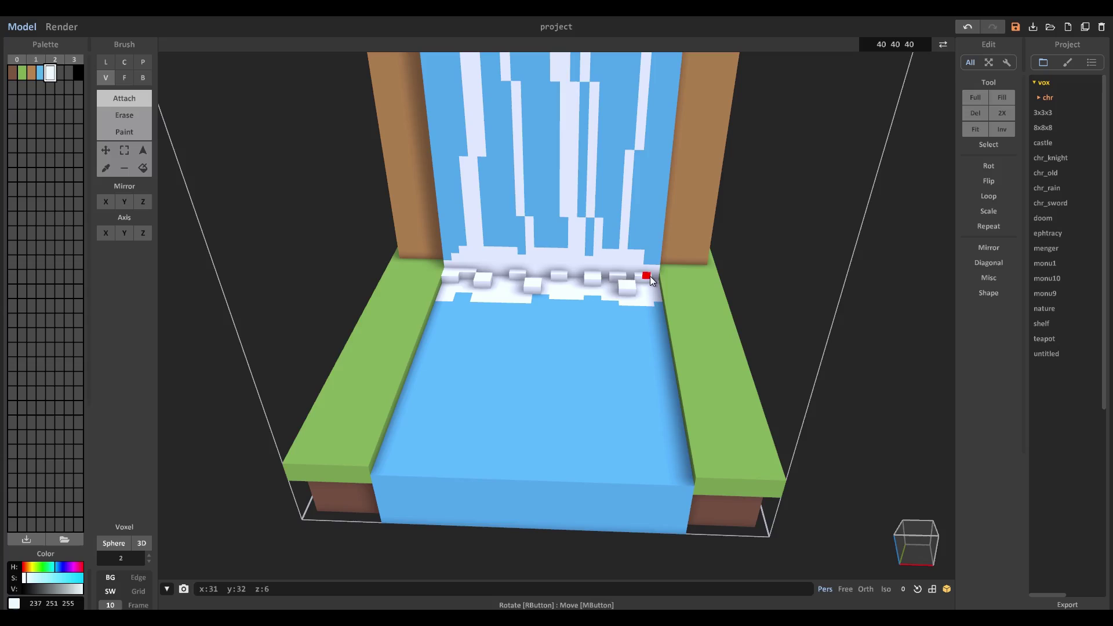
pyautogui.click(498, 264)
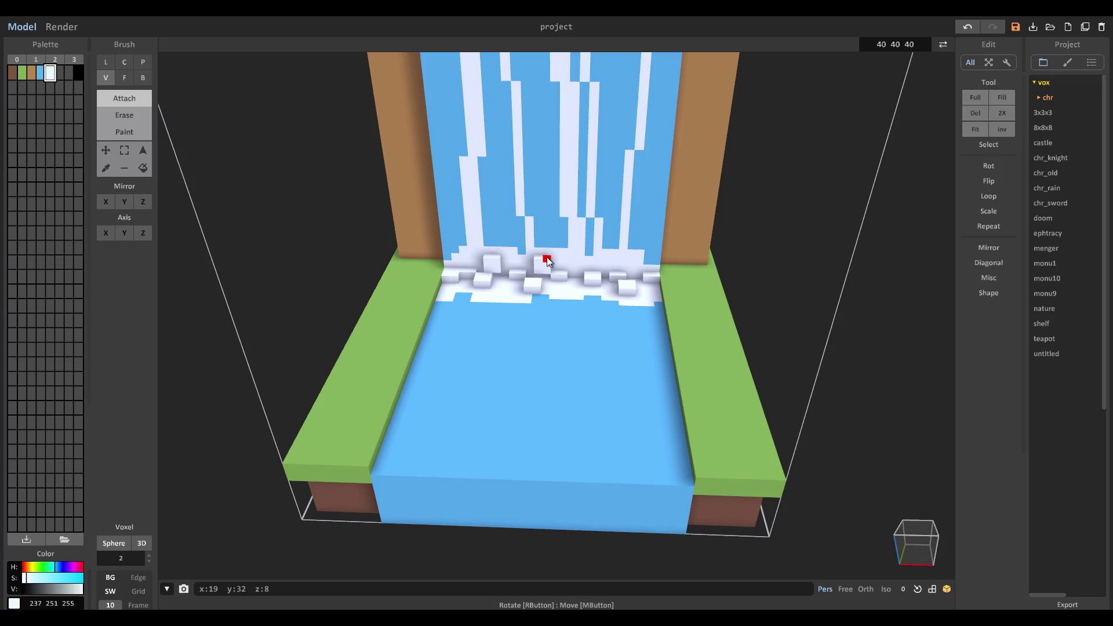
# Step: Paint staggered near-white streaks across the waterfall's top surface with the Line brush, continuing the front-face streaks to the back edge
pyautogui.moveTo(610, 257); pyautogui.dragTo(606, 342, button='right')
pyautogui.scroll(-5, 573, 345)
pyautogui.keyDown('shift'); pyautogui.click(552, 333); pyautogui.keyUp('shift')
pyautogui.moveTo(554, 333); pyautogui.dragTo(562, 360, button='middle')
pyautogui.scroll(5, 539, 351)
pyautogui.moveTo(516, 340)
pyautogui.mouseDown(button='right')
pyautogui.moveTo(478, 251)
pyautogui.moveTo(440, 325)
pyautogui.mouseUp(button='right')
pyautogui.click(103, 63)
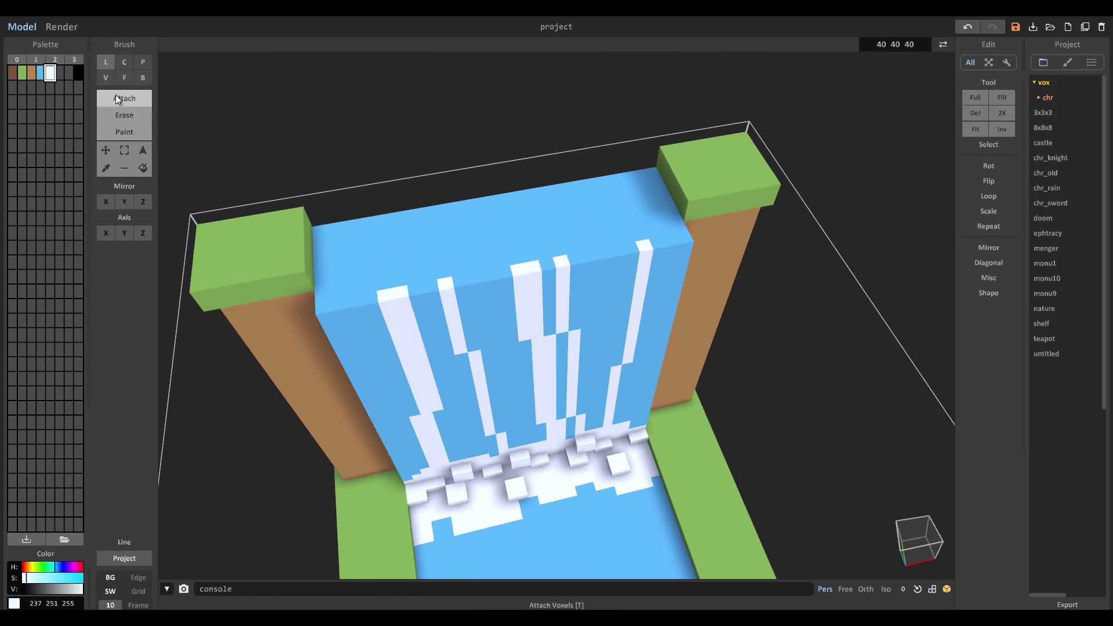
pyautogui.click(121, 130)
pyautogui.moveTo(388, 289)
pyautogui.mouseDown()
pyautogui.moveTo(359, 222)
pyautogui.moveTo(396, 277)
pyautogui.moveTo(372, 219)
pyautogui.mouseUp()
pyautogui.moveTo(442, 274); pyautogui.dragTo(447, 207)
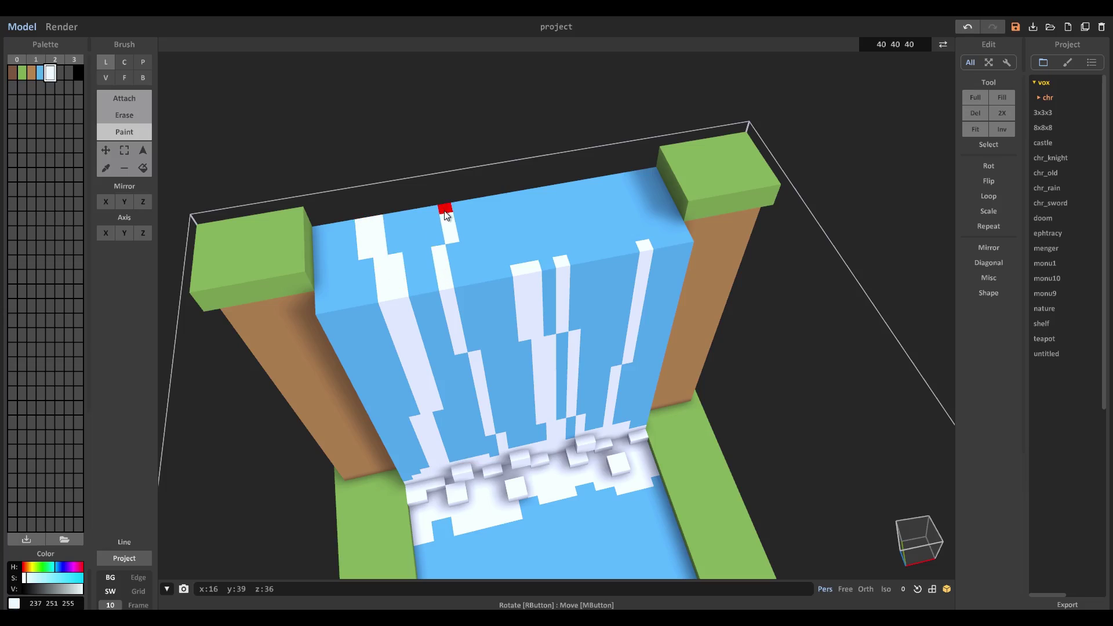
pyautogui.moveTo(529, 254); pyautogui.dragTo(502, 205)
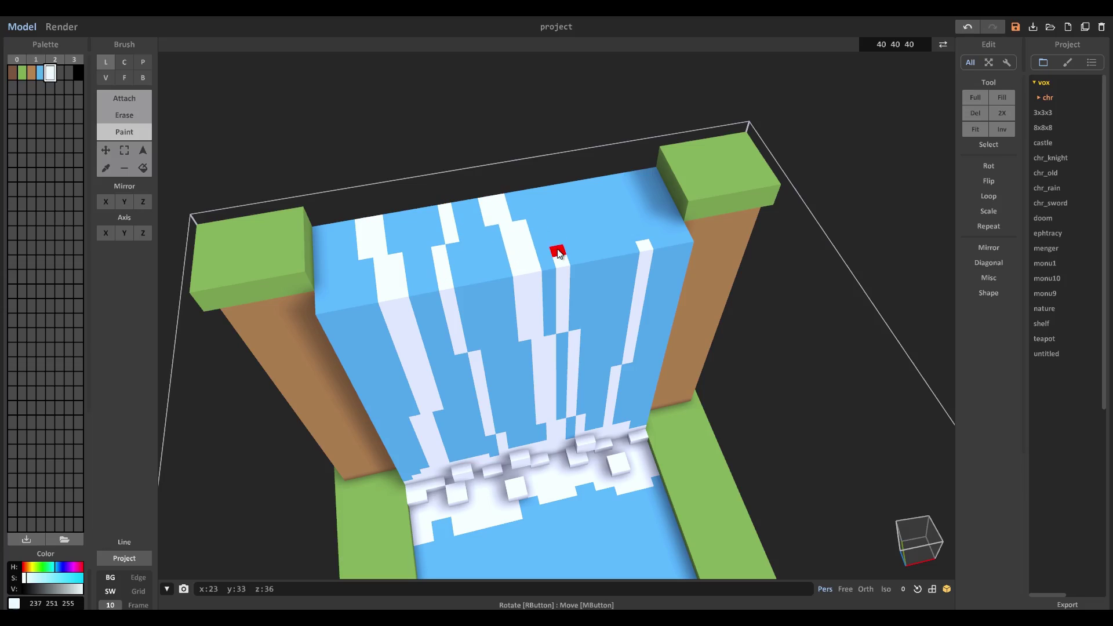
pyautogui.moveTo(557, 251)
pyautogui.mouseDown()
pyautogui.moveTo(558, 184)
pyautogui.moveTo(554, 193)
pyautogui.mouseUp()
pyautogui.moveTo(626, 242); pyautogui.dragTo(601, 183)
# Step: Paint short staggered near-white streaks lengthwise along the river surface, running away from the waterfall
pyautogui.scroll(-3, 553, 394)
pyautogui.moveTo(538, 334); pyautogui.dragTo(488, 90, button='middle')
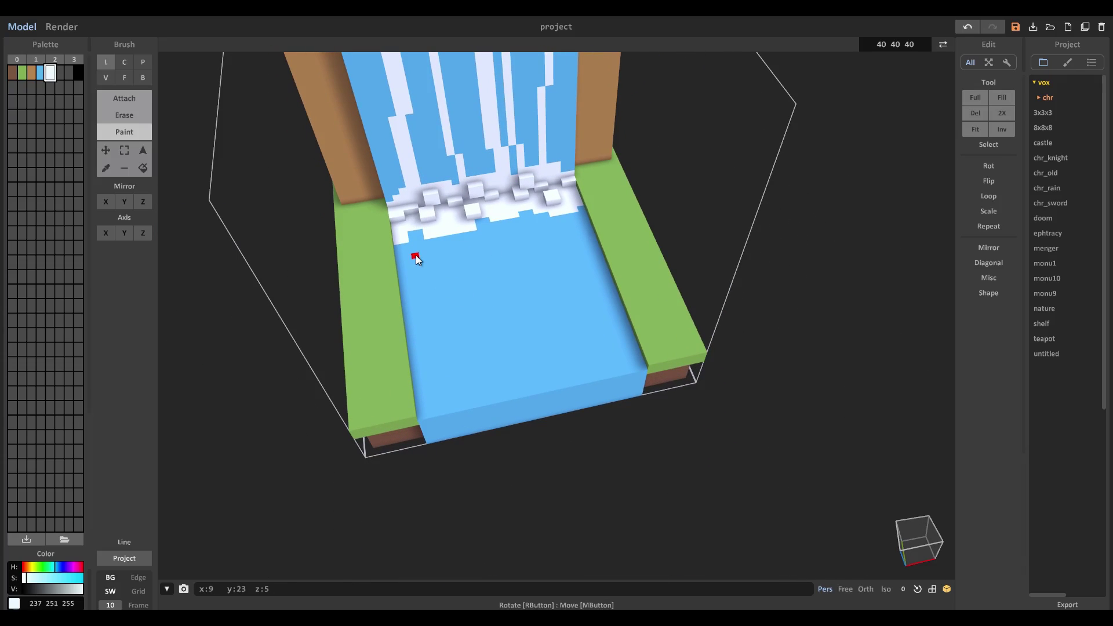
pyautogui.moveTo(431, 325); pyautogui.dragTo(444, 360)
pyautogui.moveTo(493, 315); pyautogui.dragTo(503, 405)
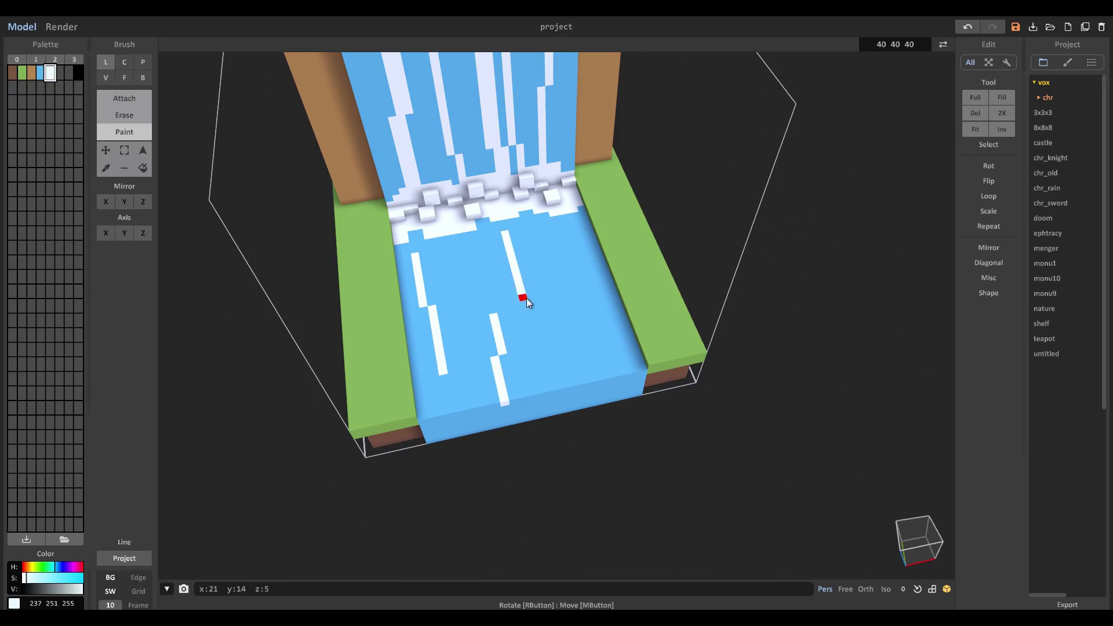
pyautogui.moveTo(584, 284); pyautogui.dragTo(593, 365)
# Step: Paint short staggered near-white streaks down the front end face of the river
pyautogui.moveTo(588, 247); pyautogui.dragTo(513, 307, button='right')
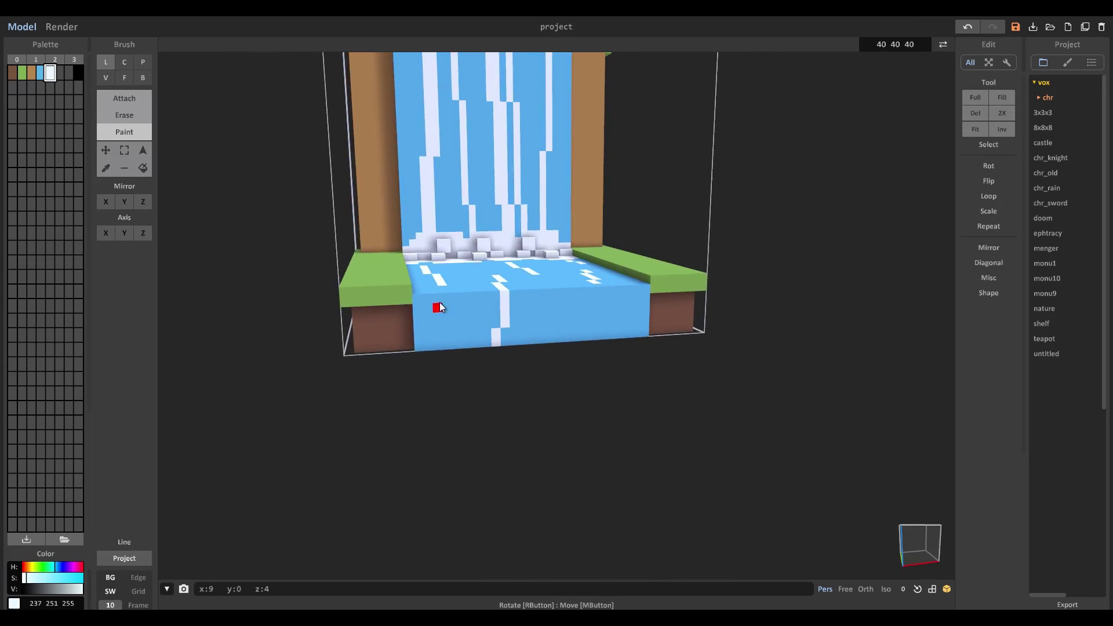
pyautogui.click(439, 327)
pyautogui.moveTo(635, 318); pyautogui.dragTo(436, 318, button='right')
pyautogui.moveTo(434, 314); pyautogui.dragTo(342, 294, button='middle')
pyautogui.moveTo(342, 294); pyautogui.dragTo(532, 315, button='right')
pyautogui.scroll(2, 531, 315)
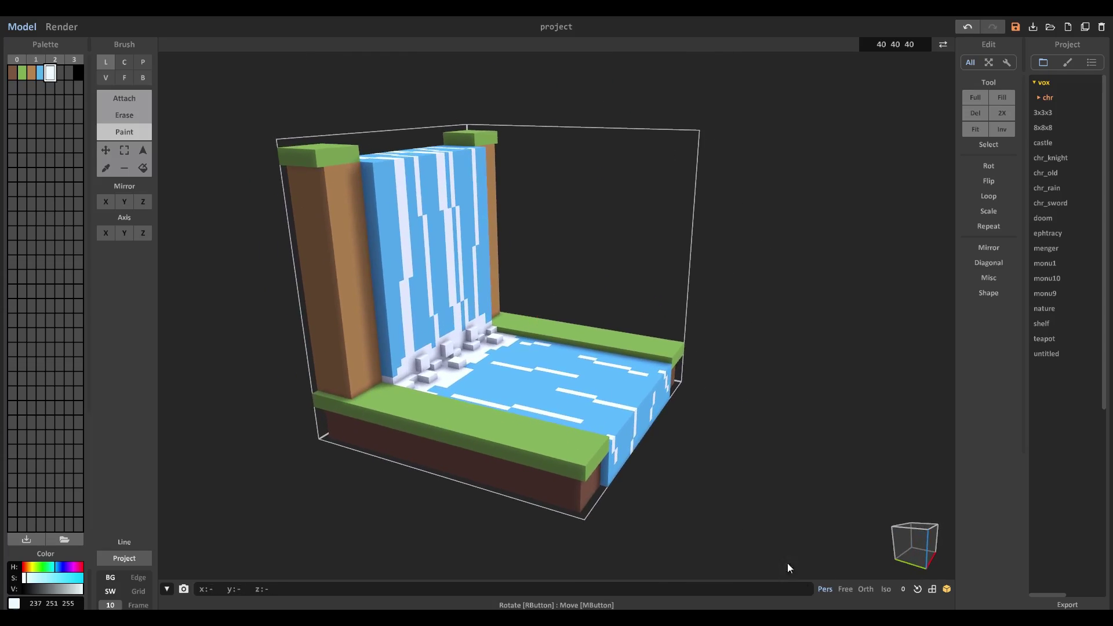
# Step: Show the whole landscape centred in an isometric view
pyautogui.click(927, 531)
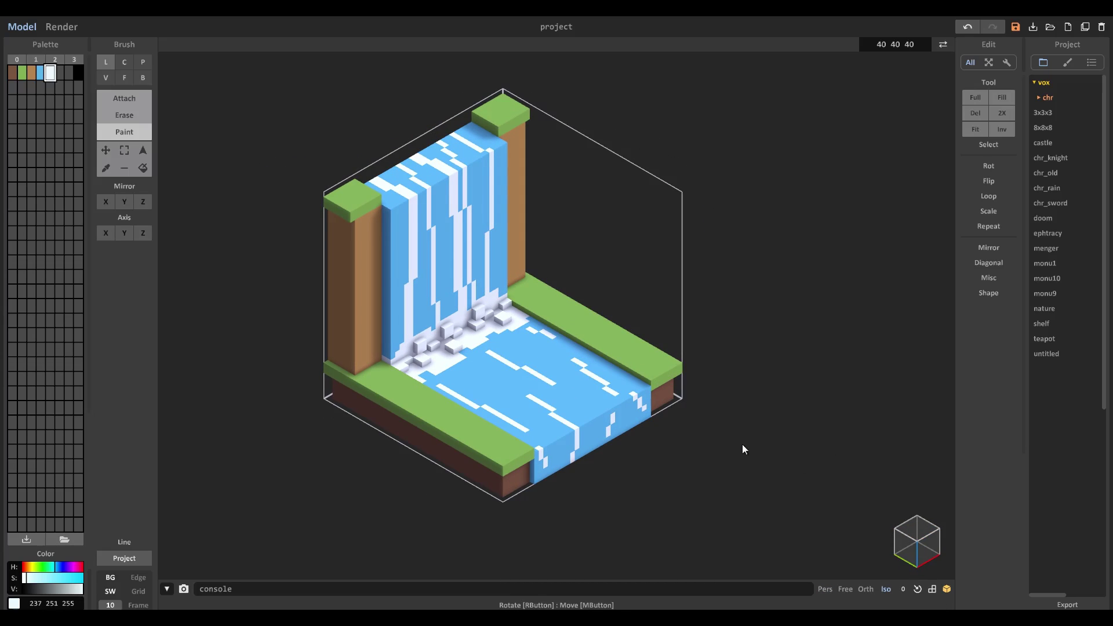
pyautogui.scroll(3, 744, 450)
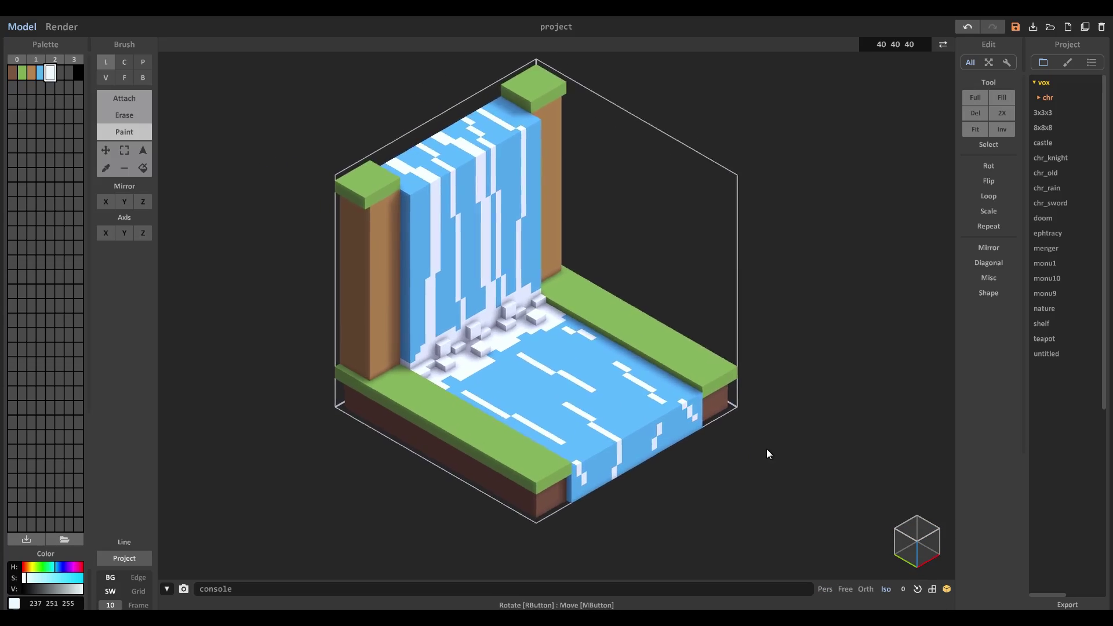
pyautogui.moveTo(767, 450); pyautogui.dragTo(770, 452, button='middle')
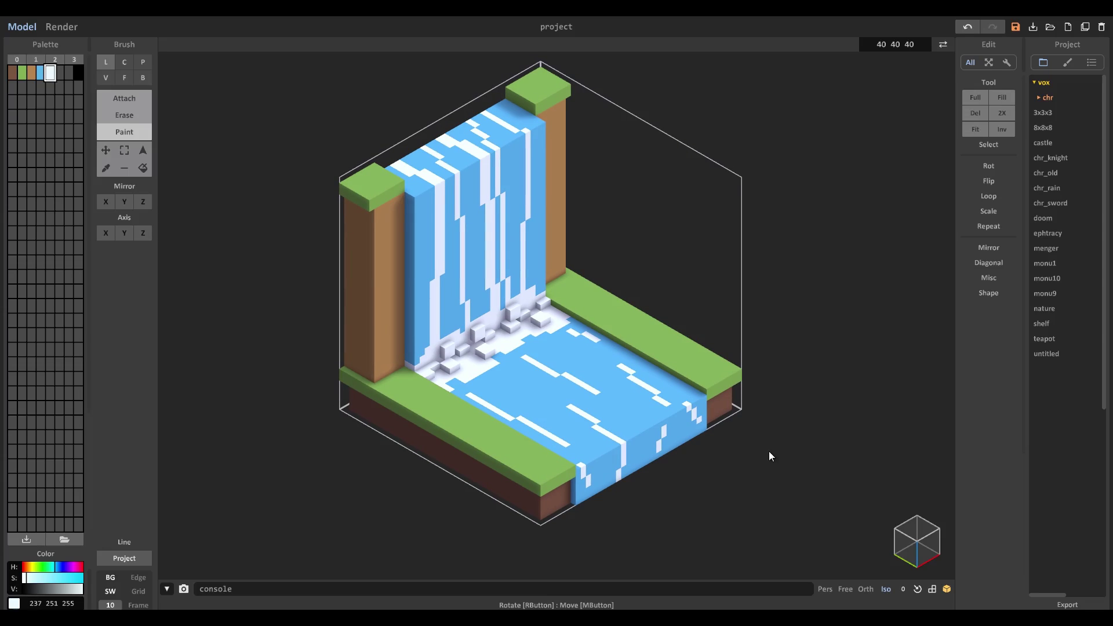
# Step: Set up the Face brush to attach voxels in the grass green
pyautogui.click(22, 78)
pyautogui.click(124, 78)
pyautogui.click(149, 98)
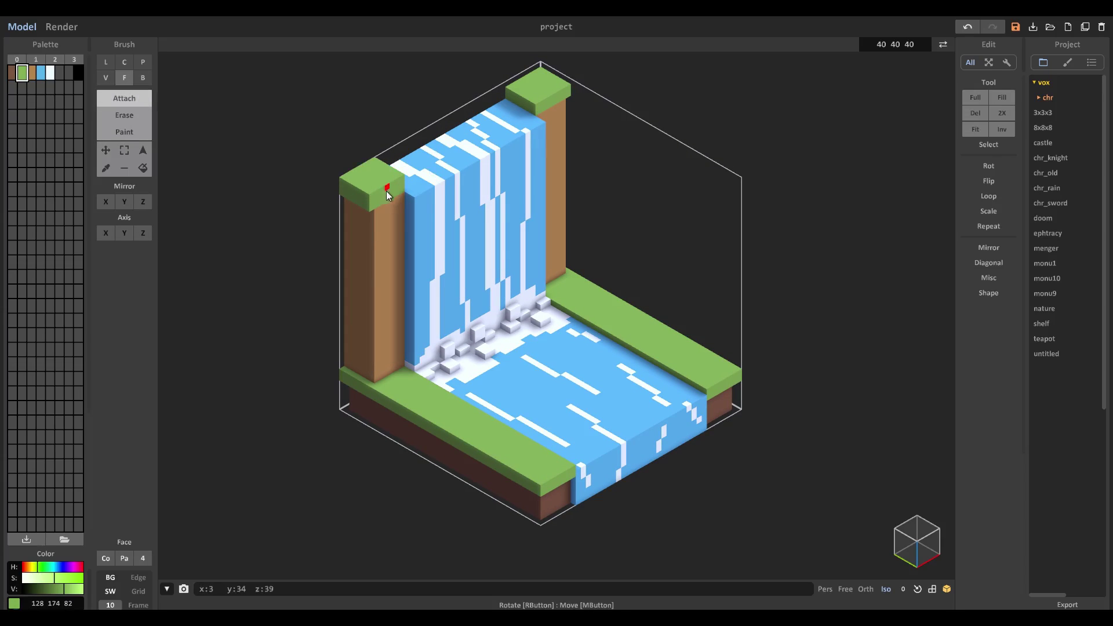